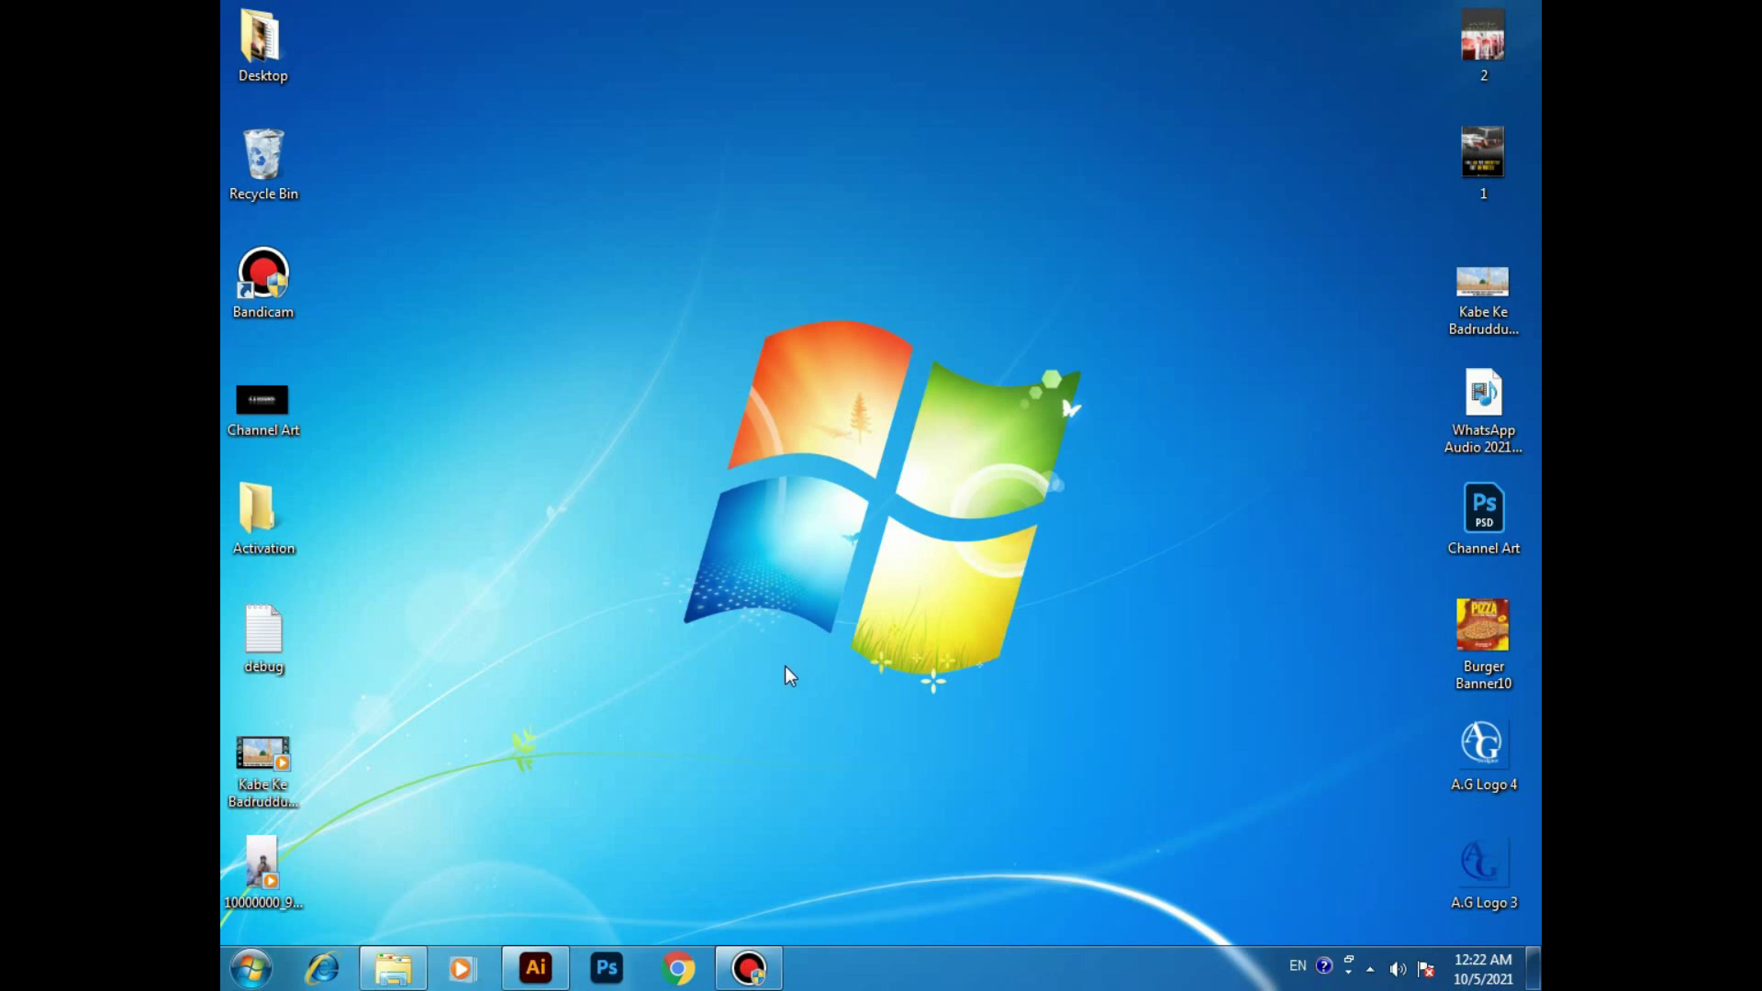
Write the LENOVO text near the centre of the artboard and select it
left_click(535, 971)
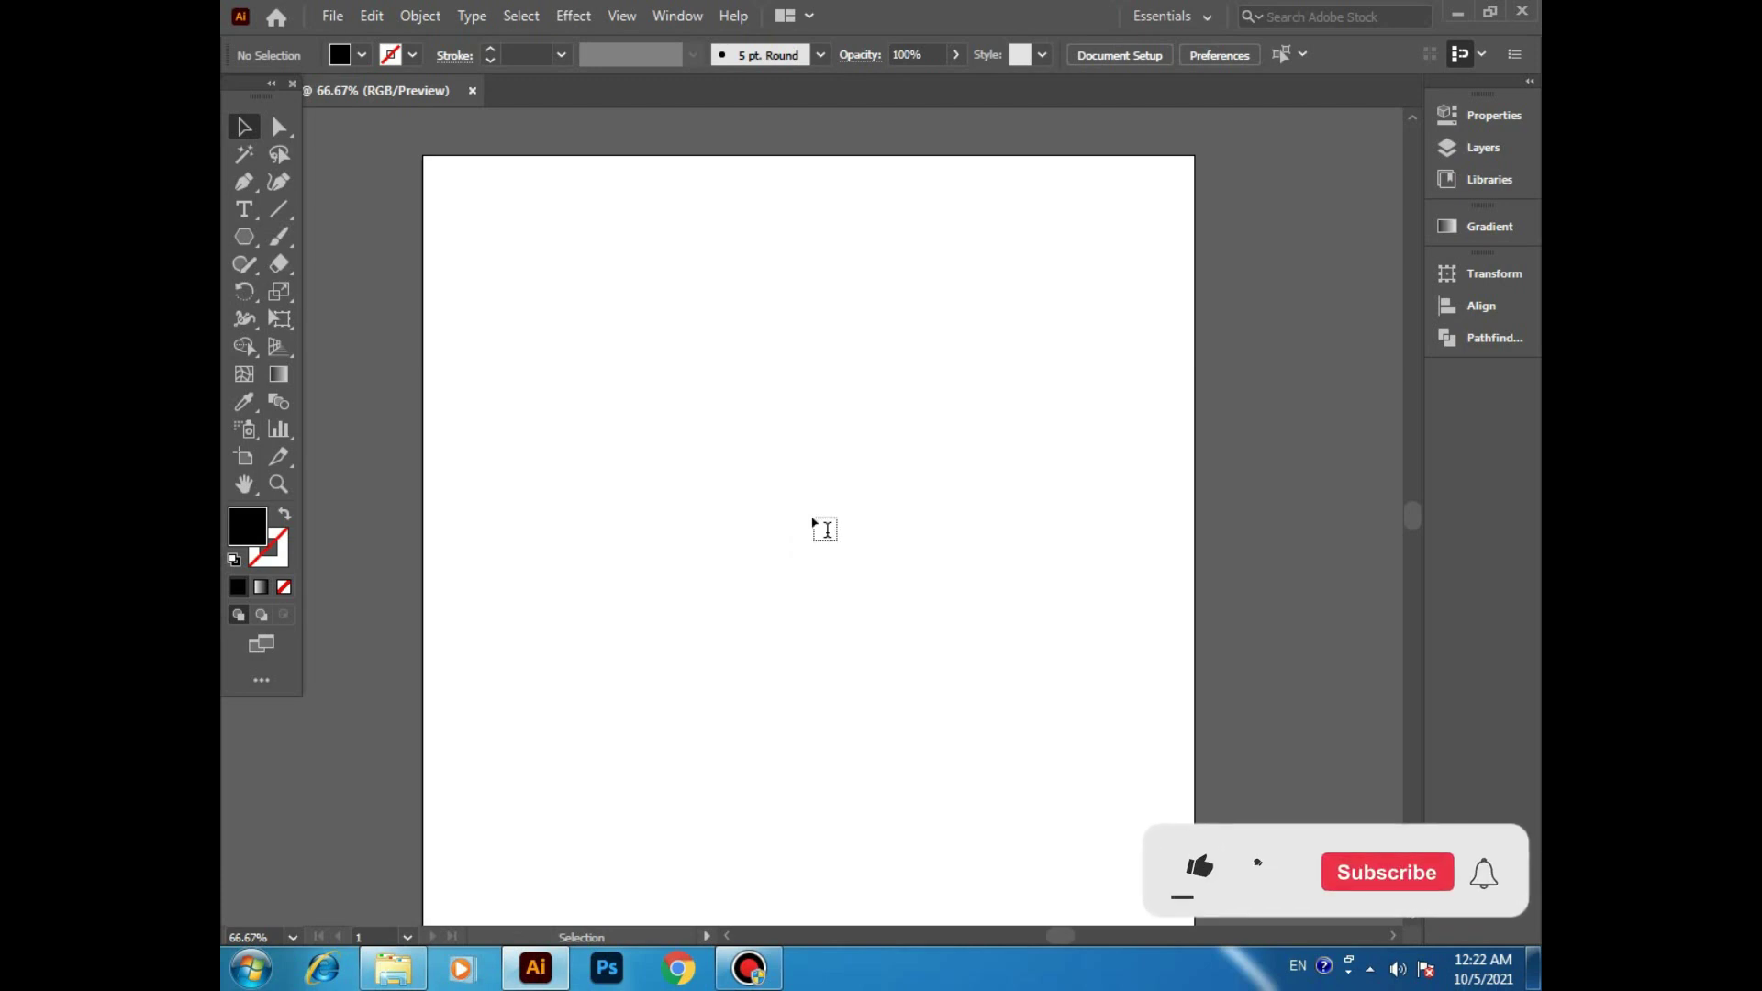
left_click(787, 541)
key("BackSpace")
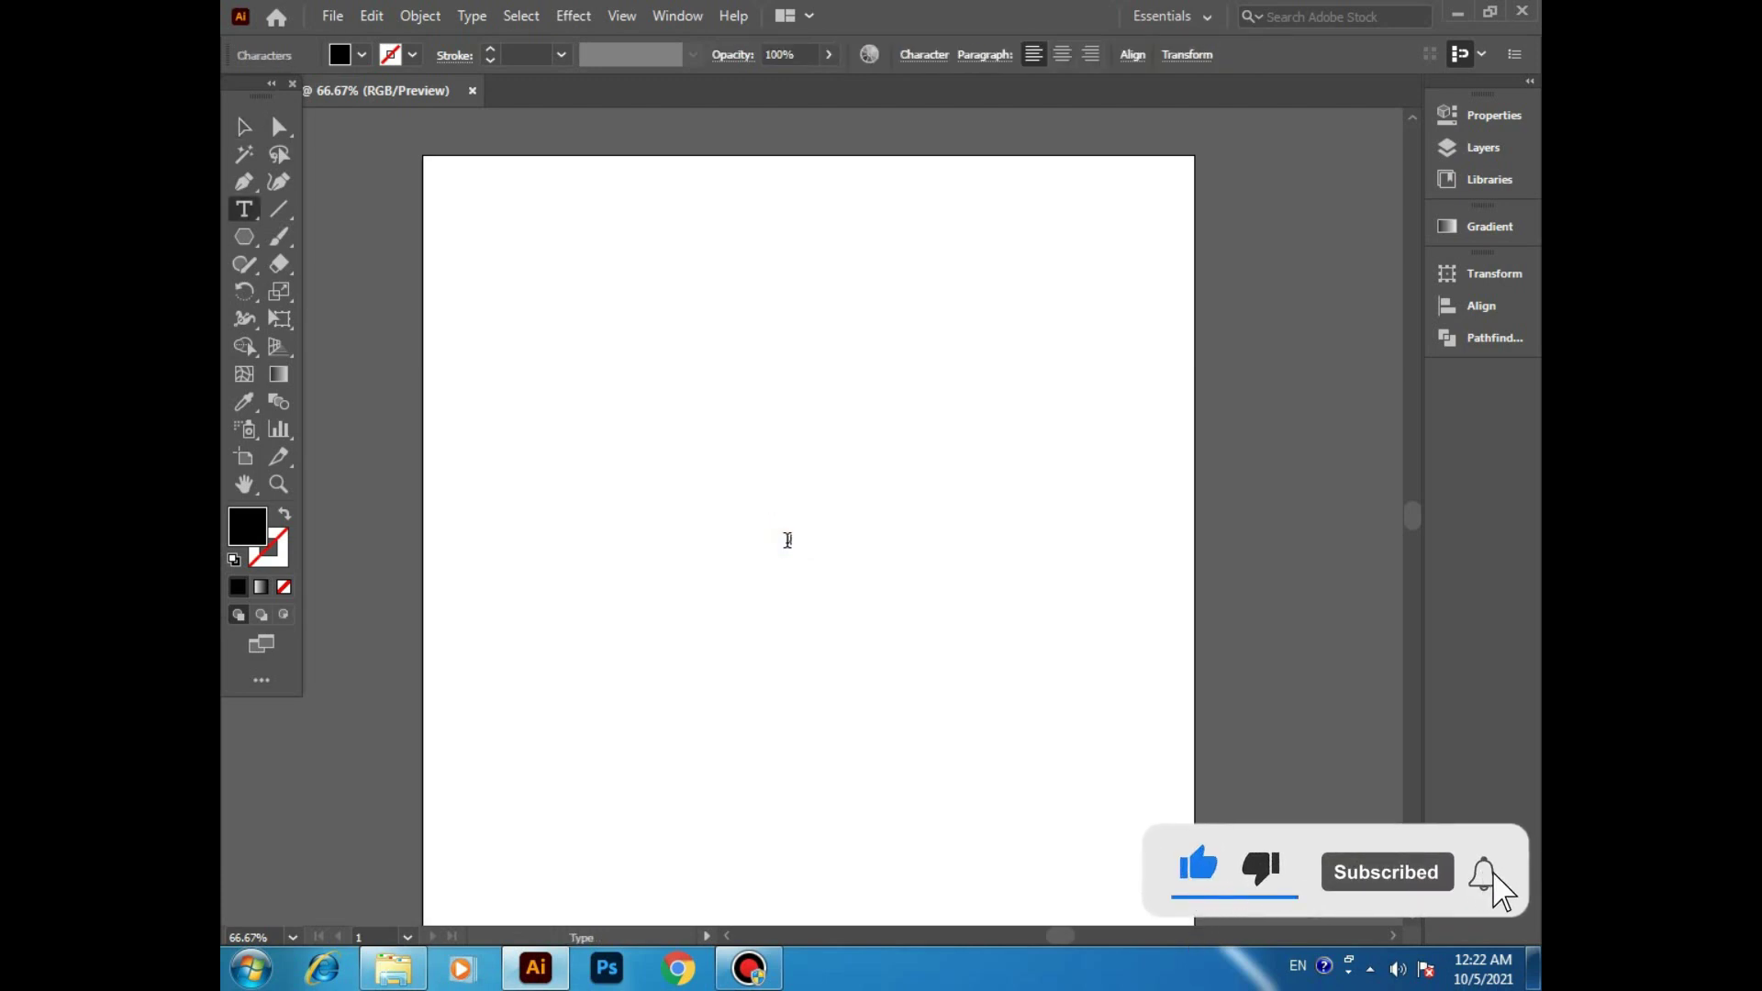
type("vo")
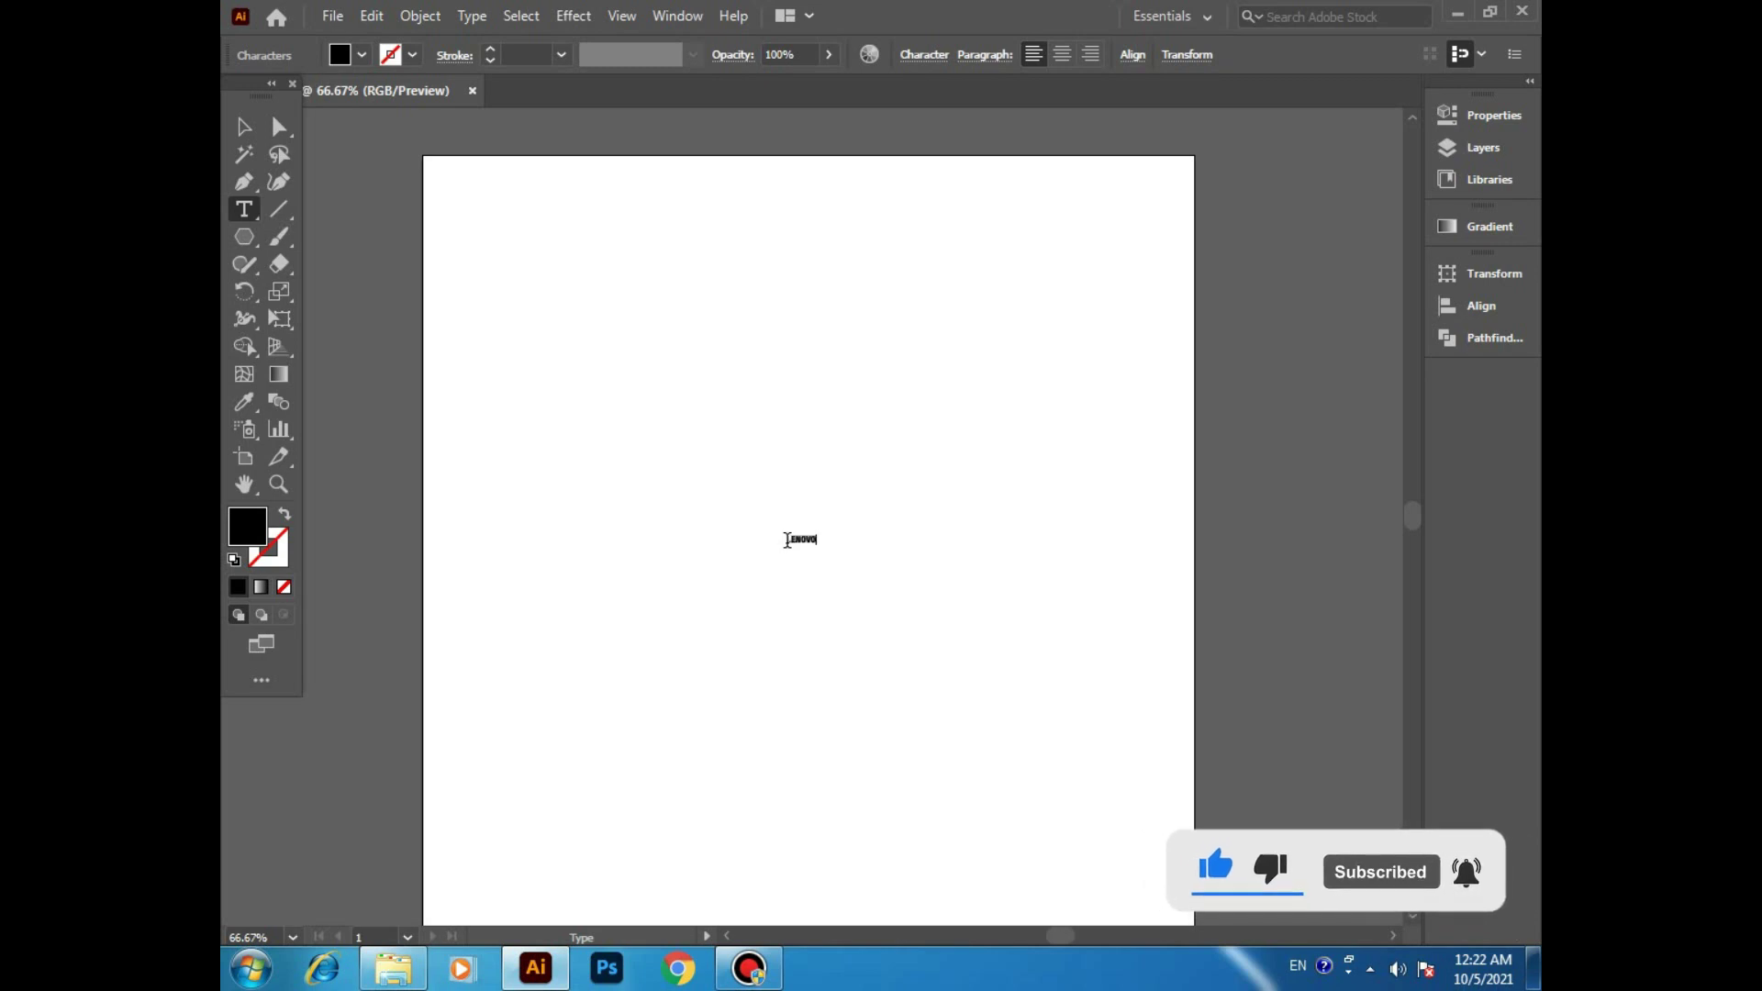
left_click(243, 127)
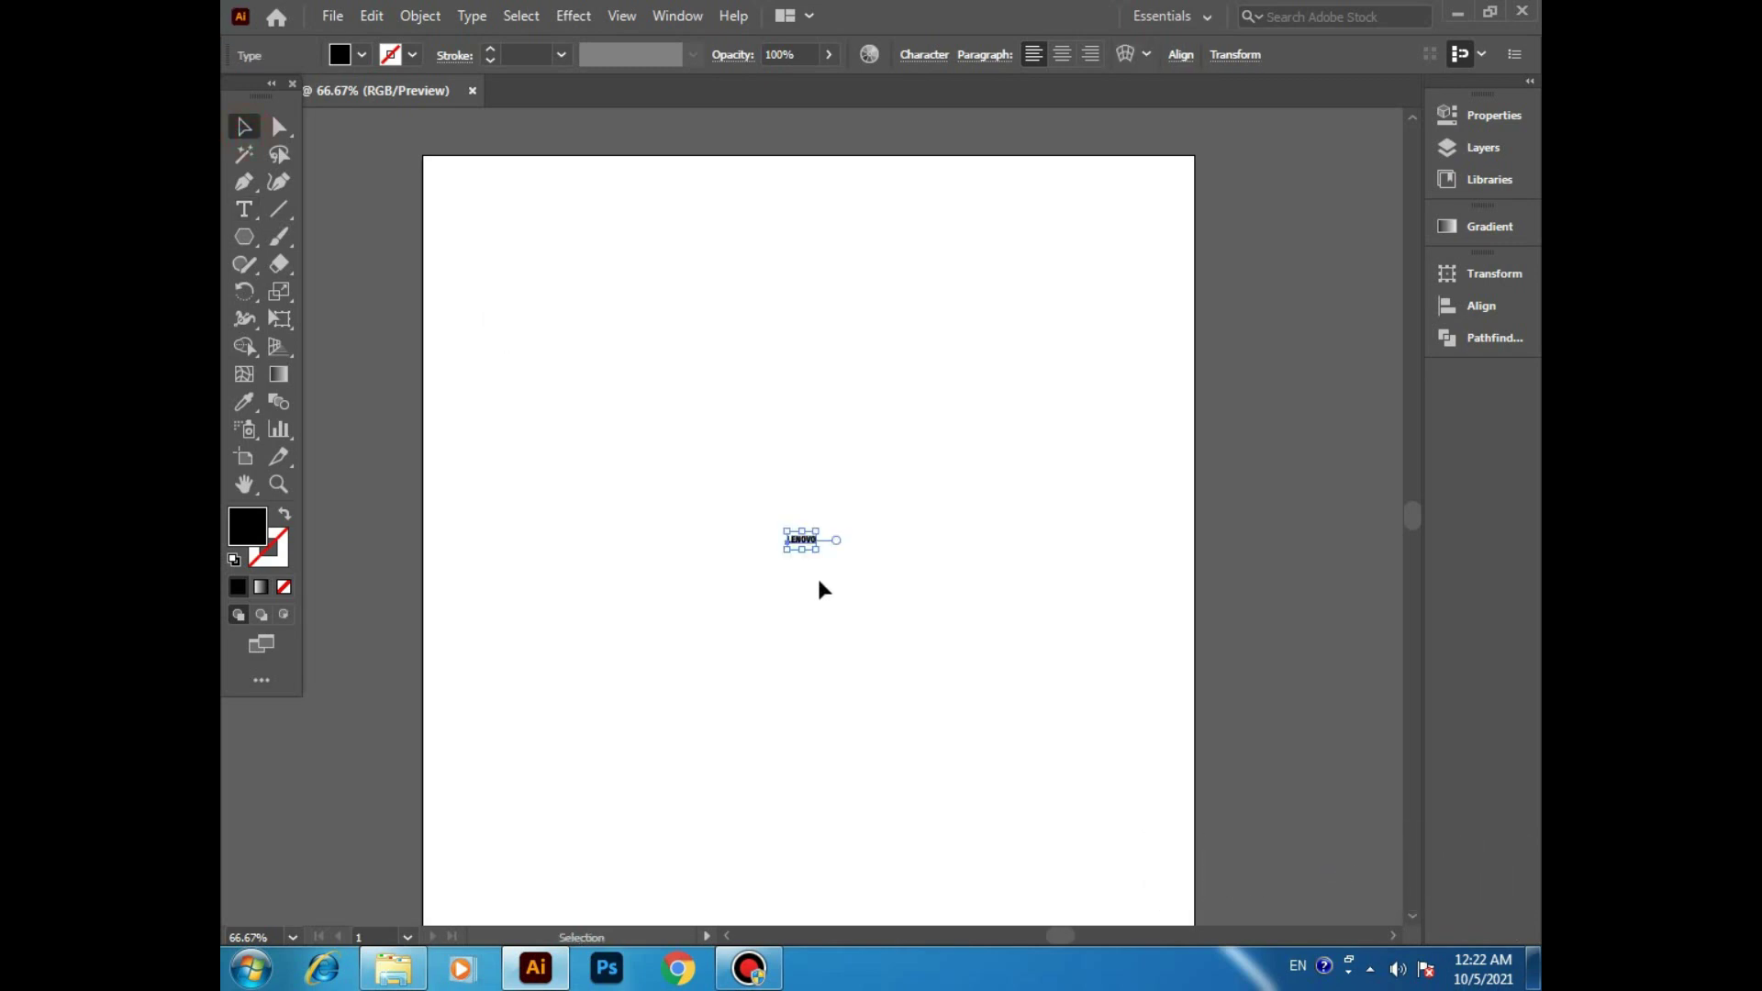
Enlarge LENOVO to span most of the artboard and set its opacity to 54%
mouse_move(816, 551)
left_mouse_down()
mouse_move(985, 647)
mouse_move(978, 601)
mouse_move(1047, 624)
mouse_move(995, 603)
left_mouse_up()
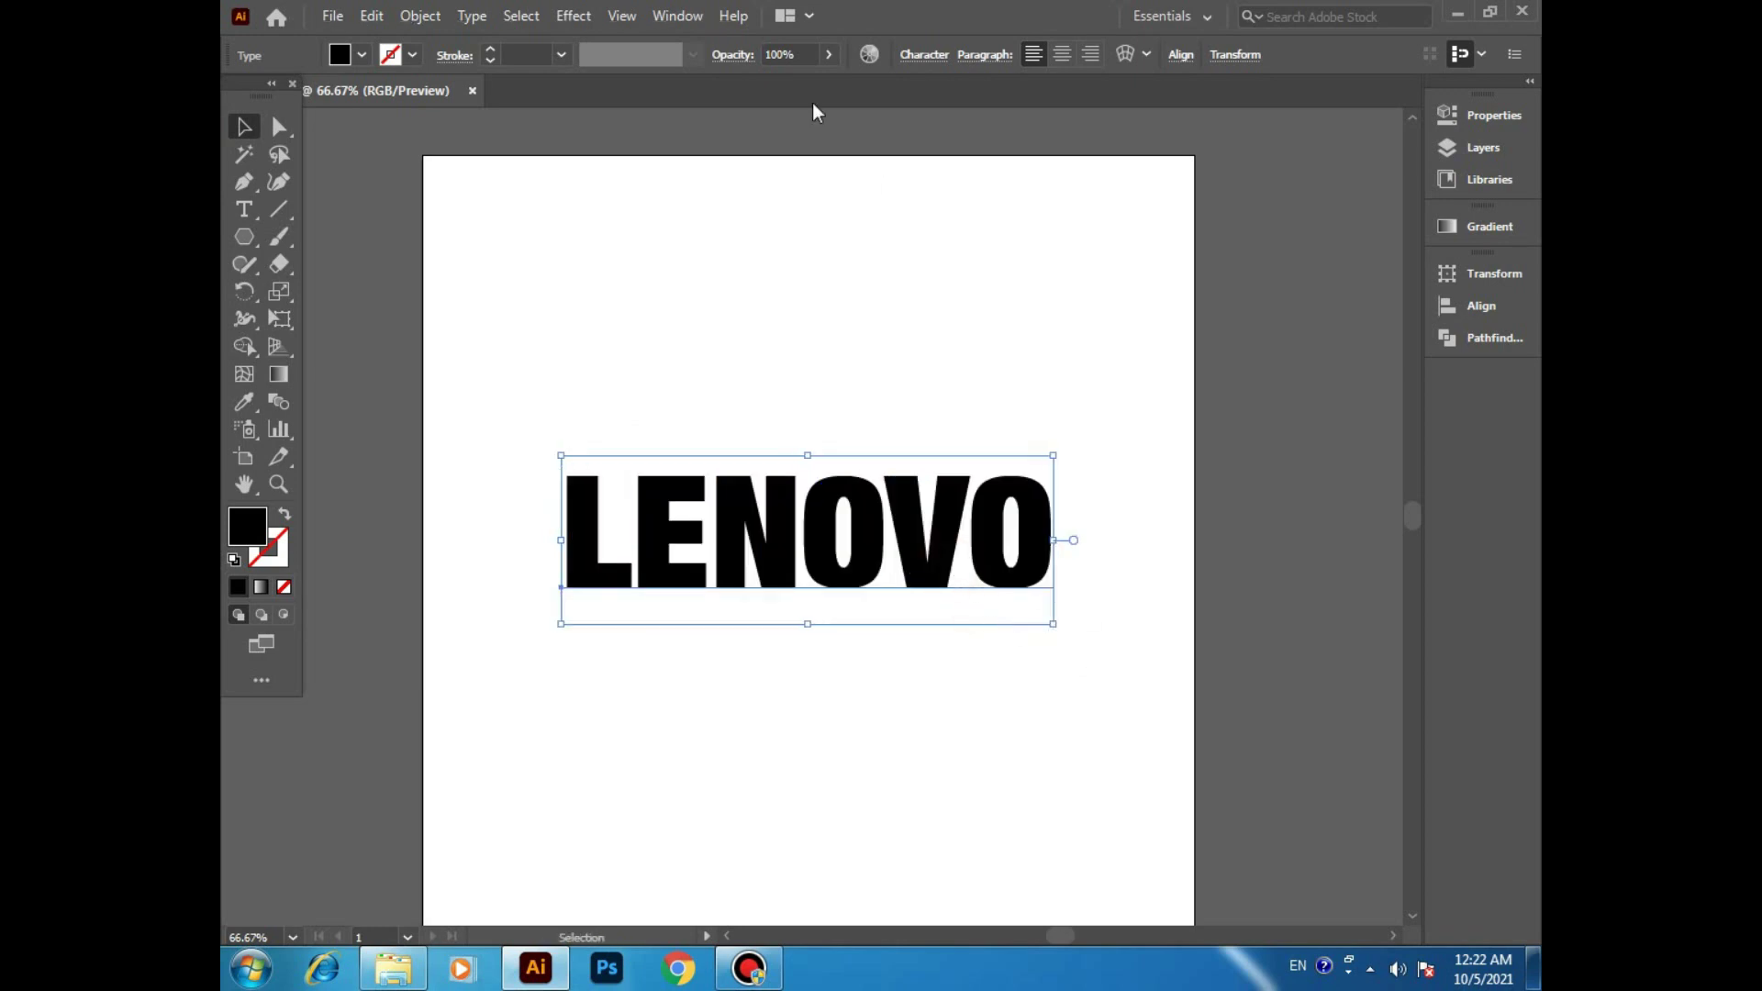
left_click(829, 54)
left_click(784, 83)
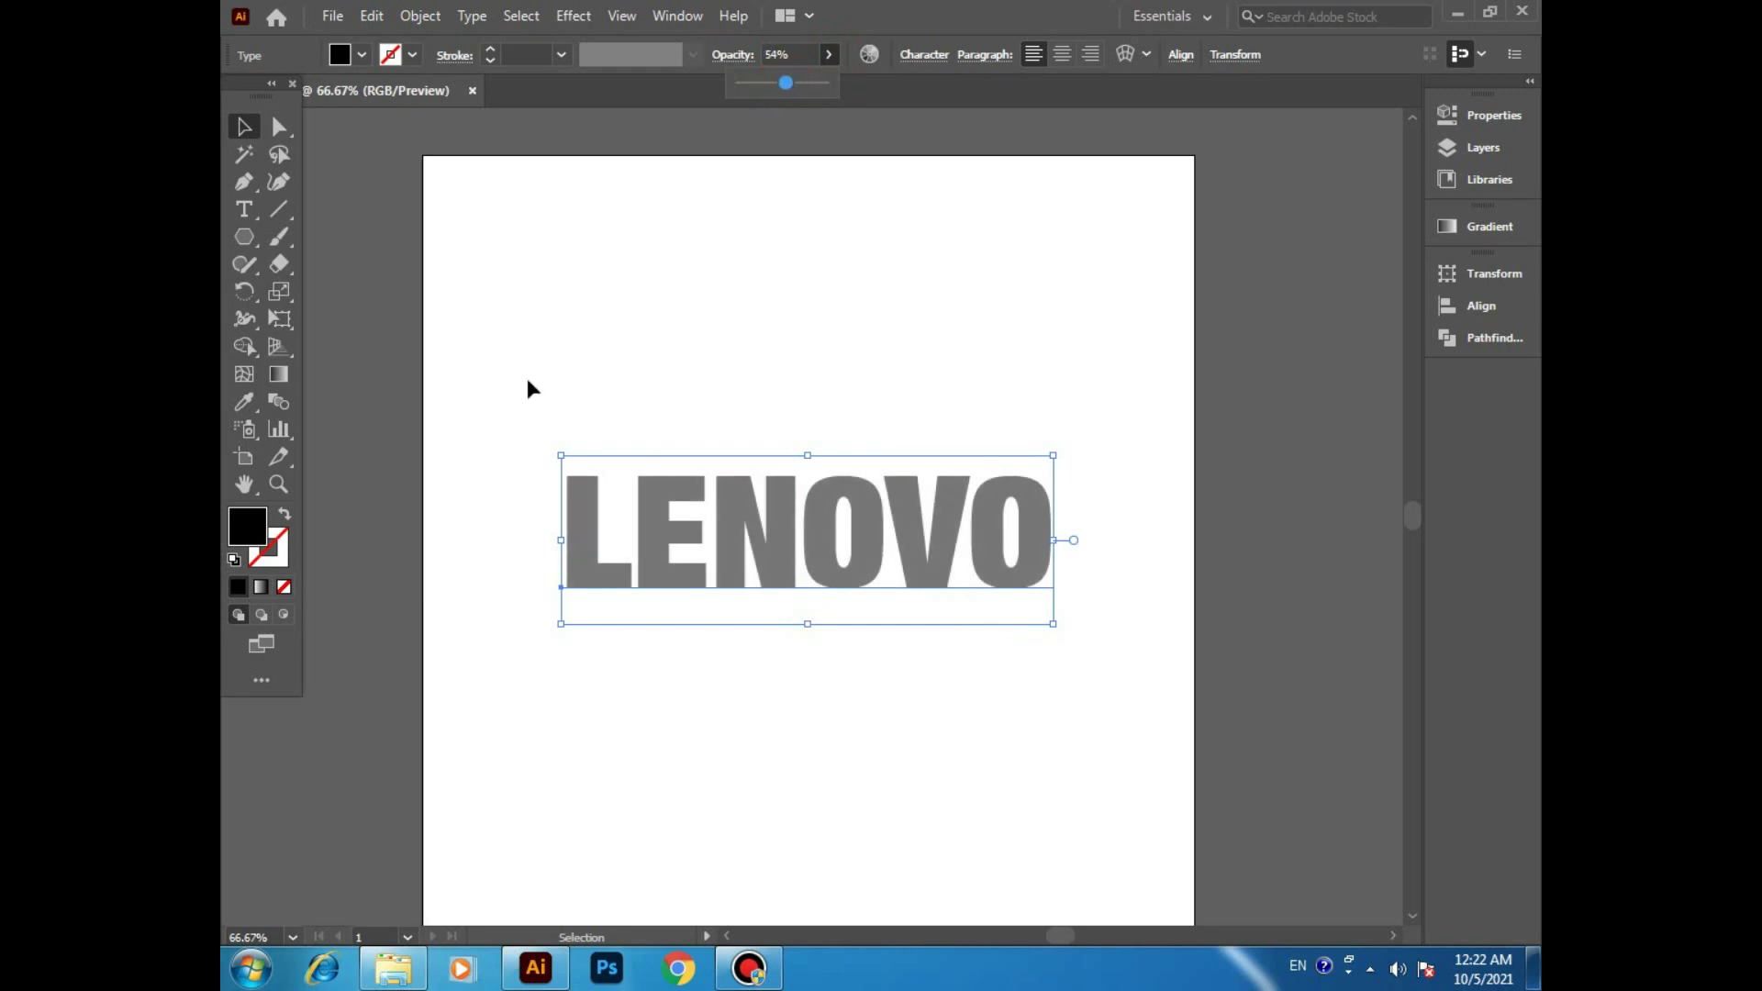
left_click(473, 16)
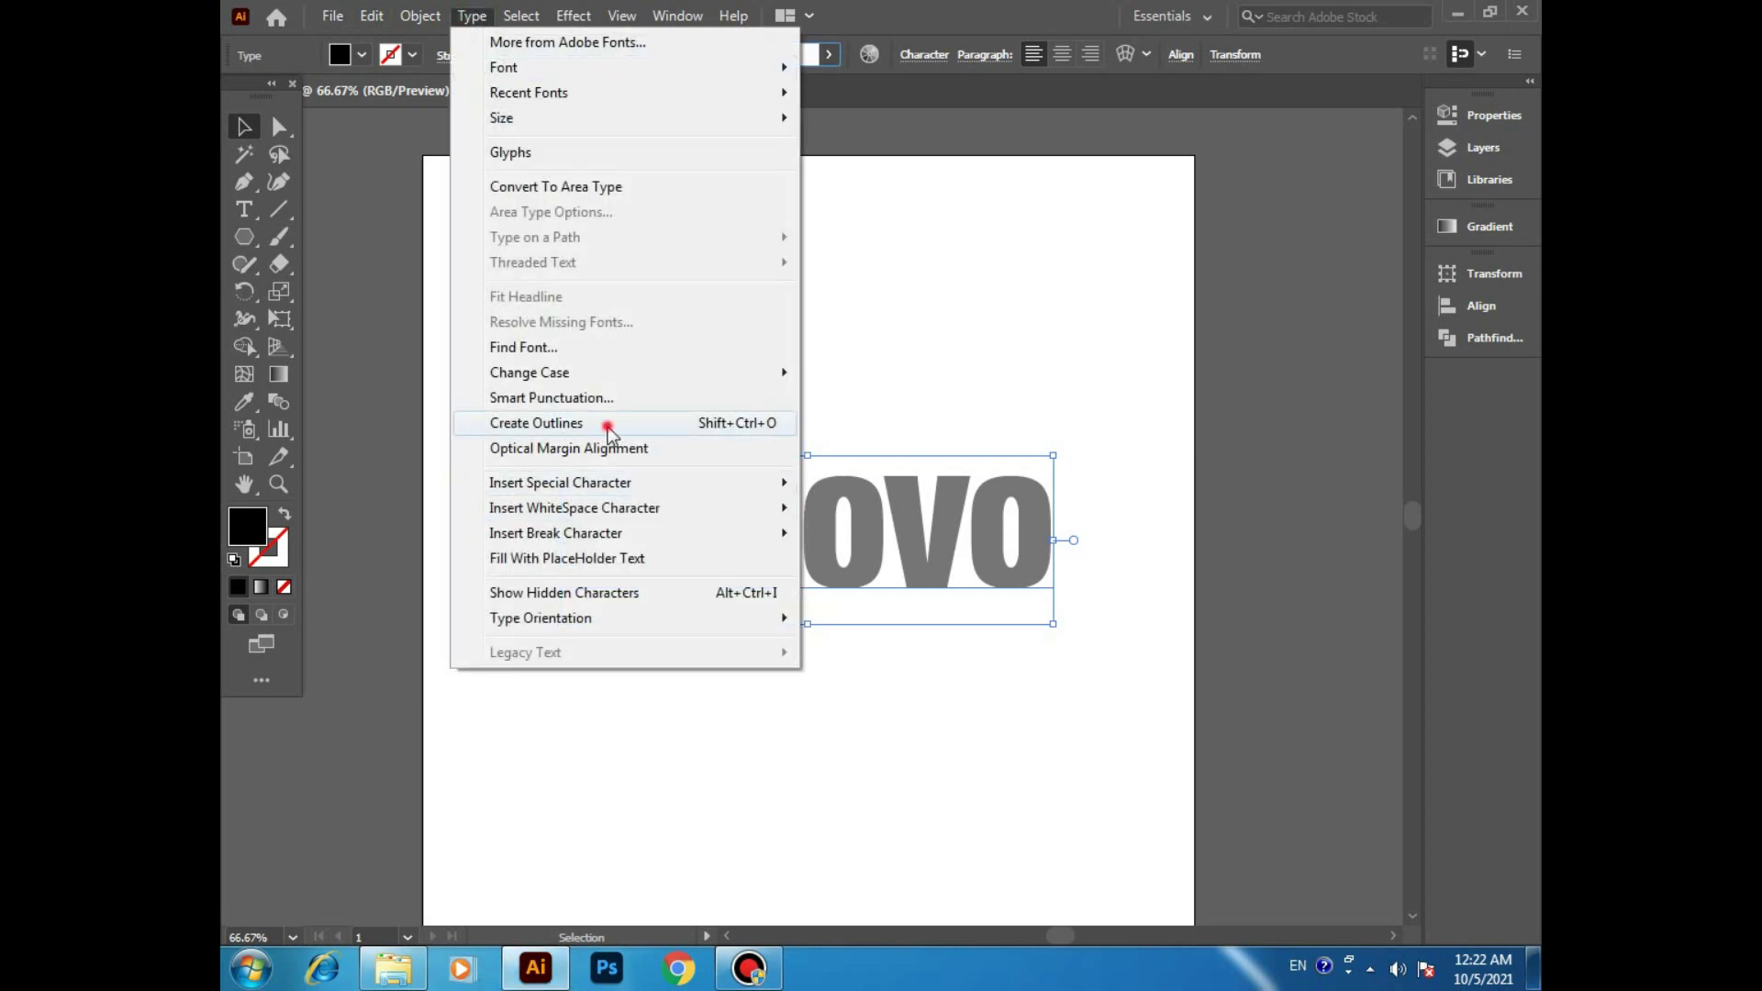
Convert LENOVO to outlines and rotate it about 3.48° so it rises rightward
left_click(607, 427)
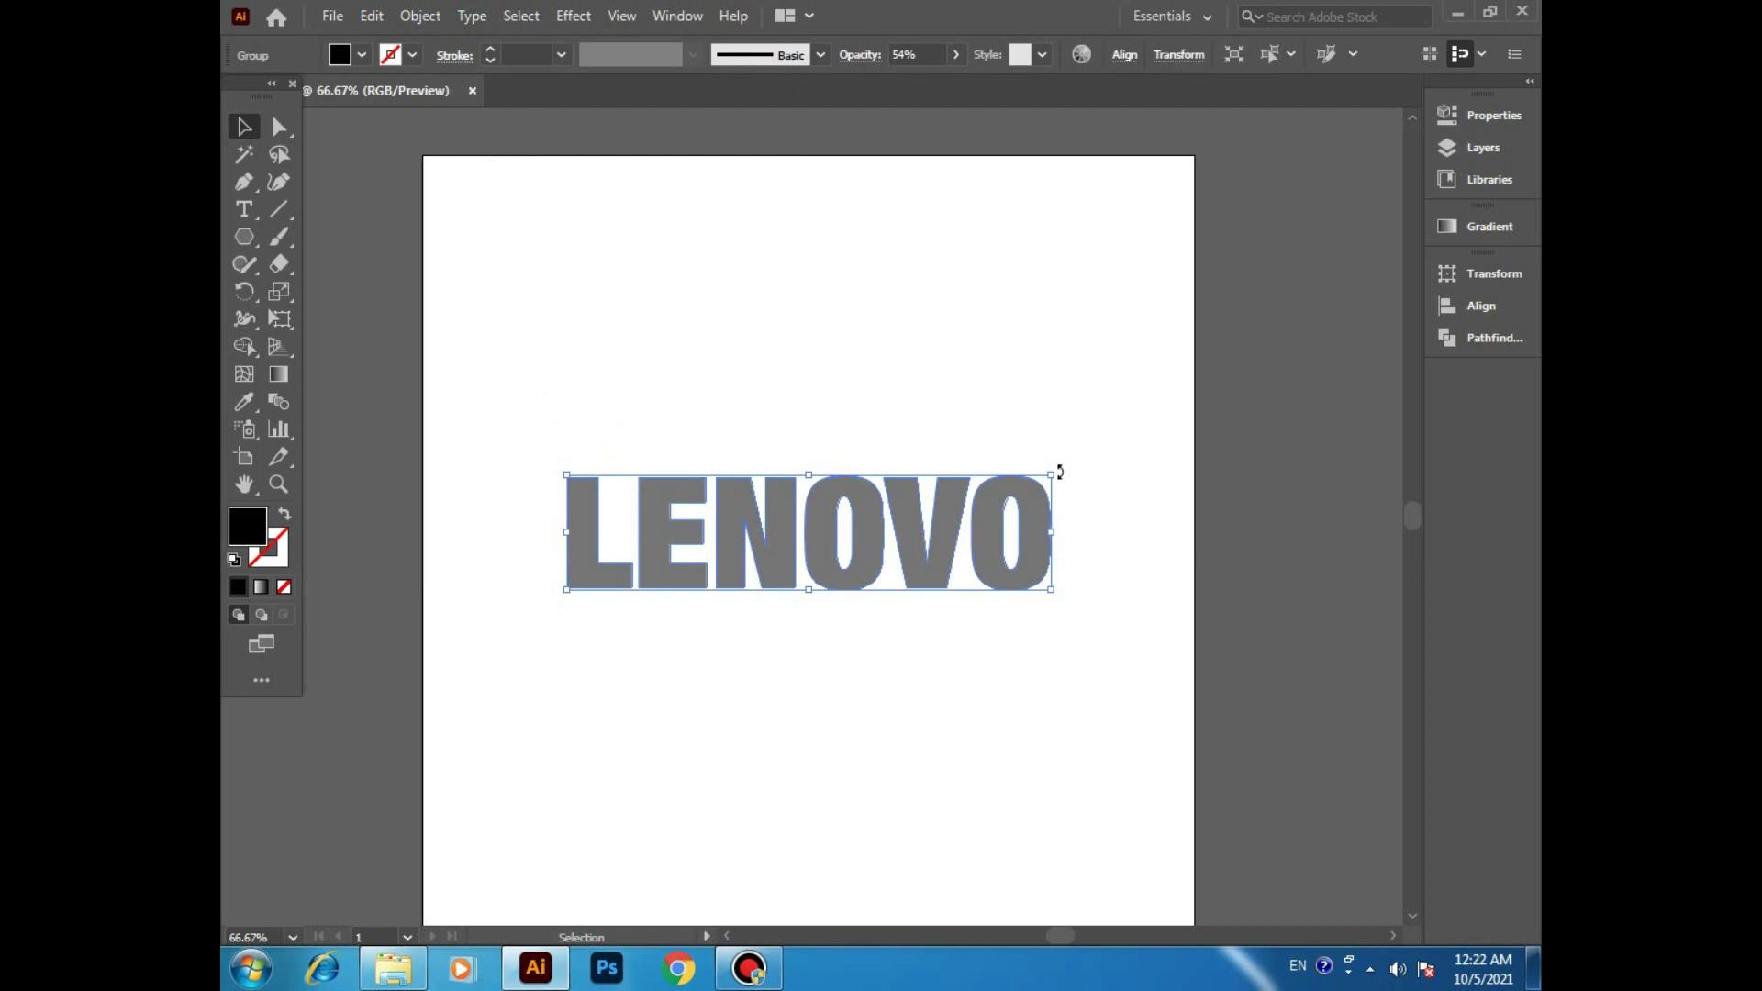
left_click_drag(1063, 470, 1062, 463)
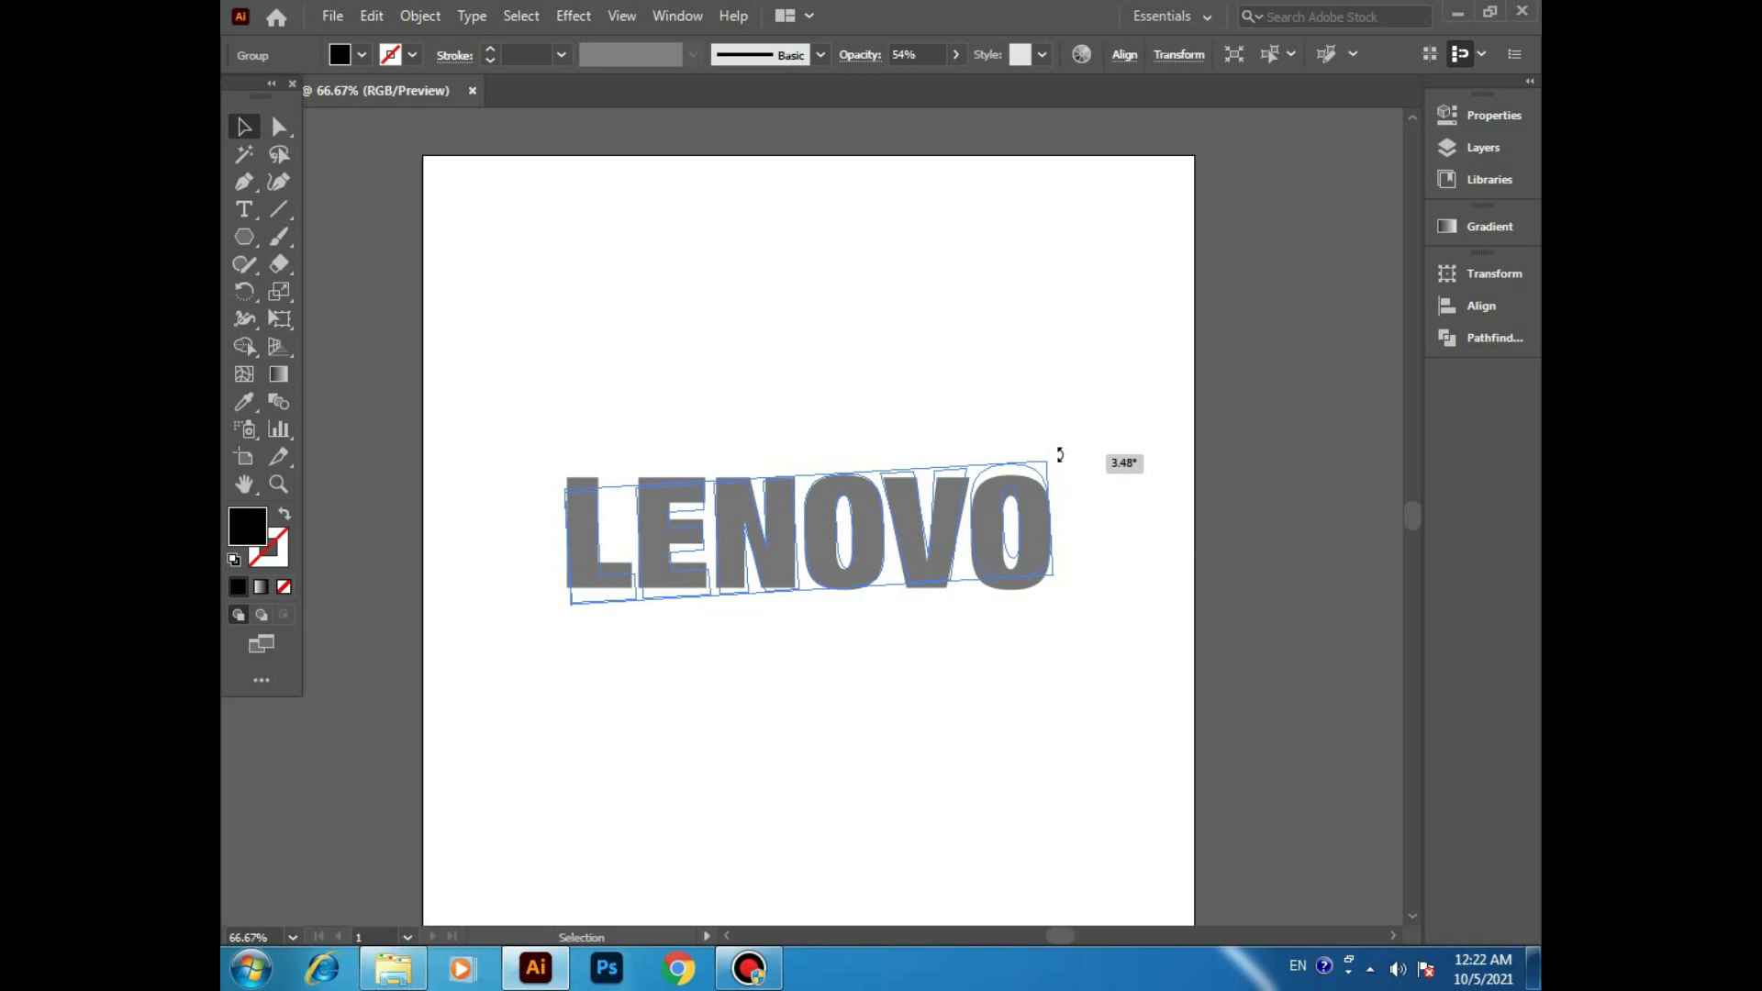
key("ctrl+1")
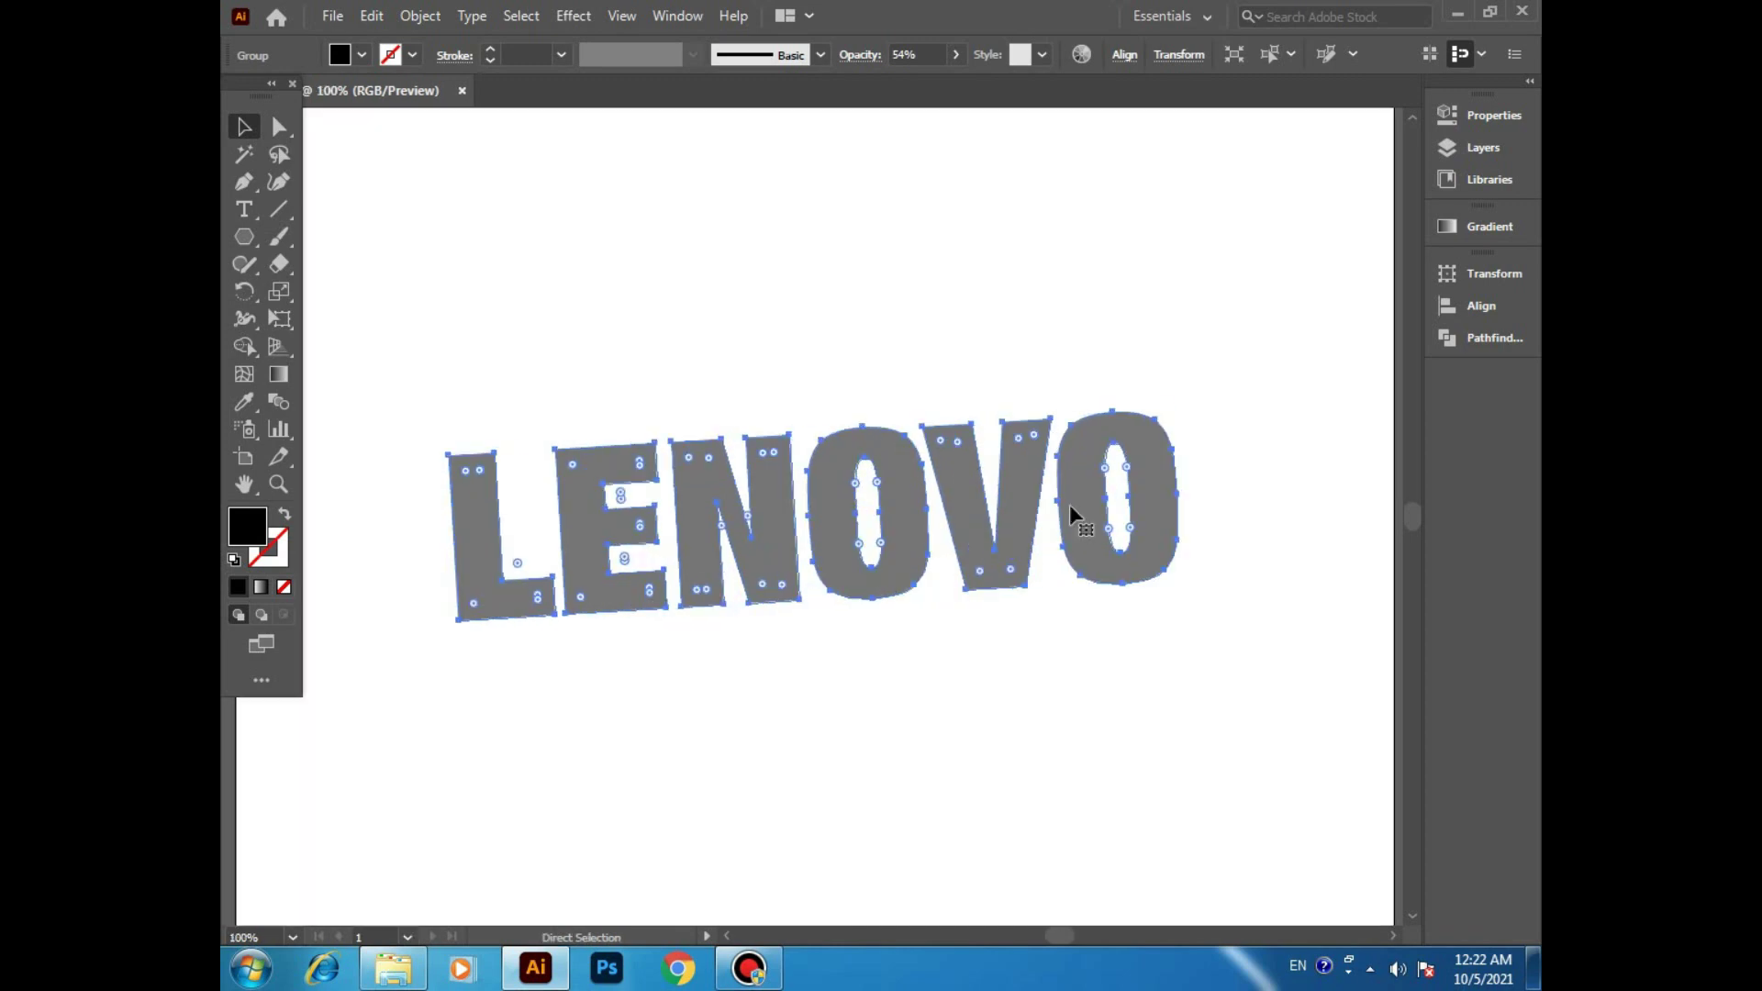
key("p")
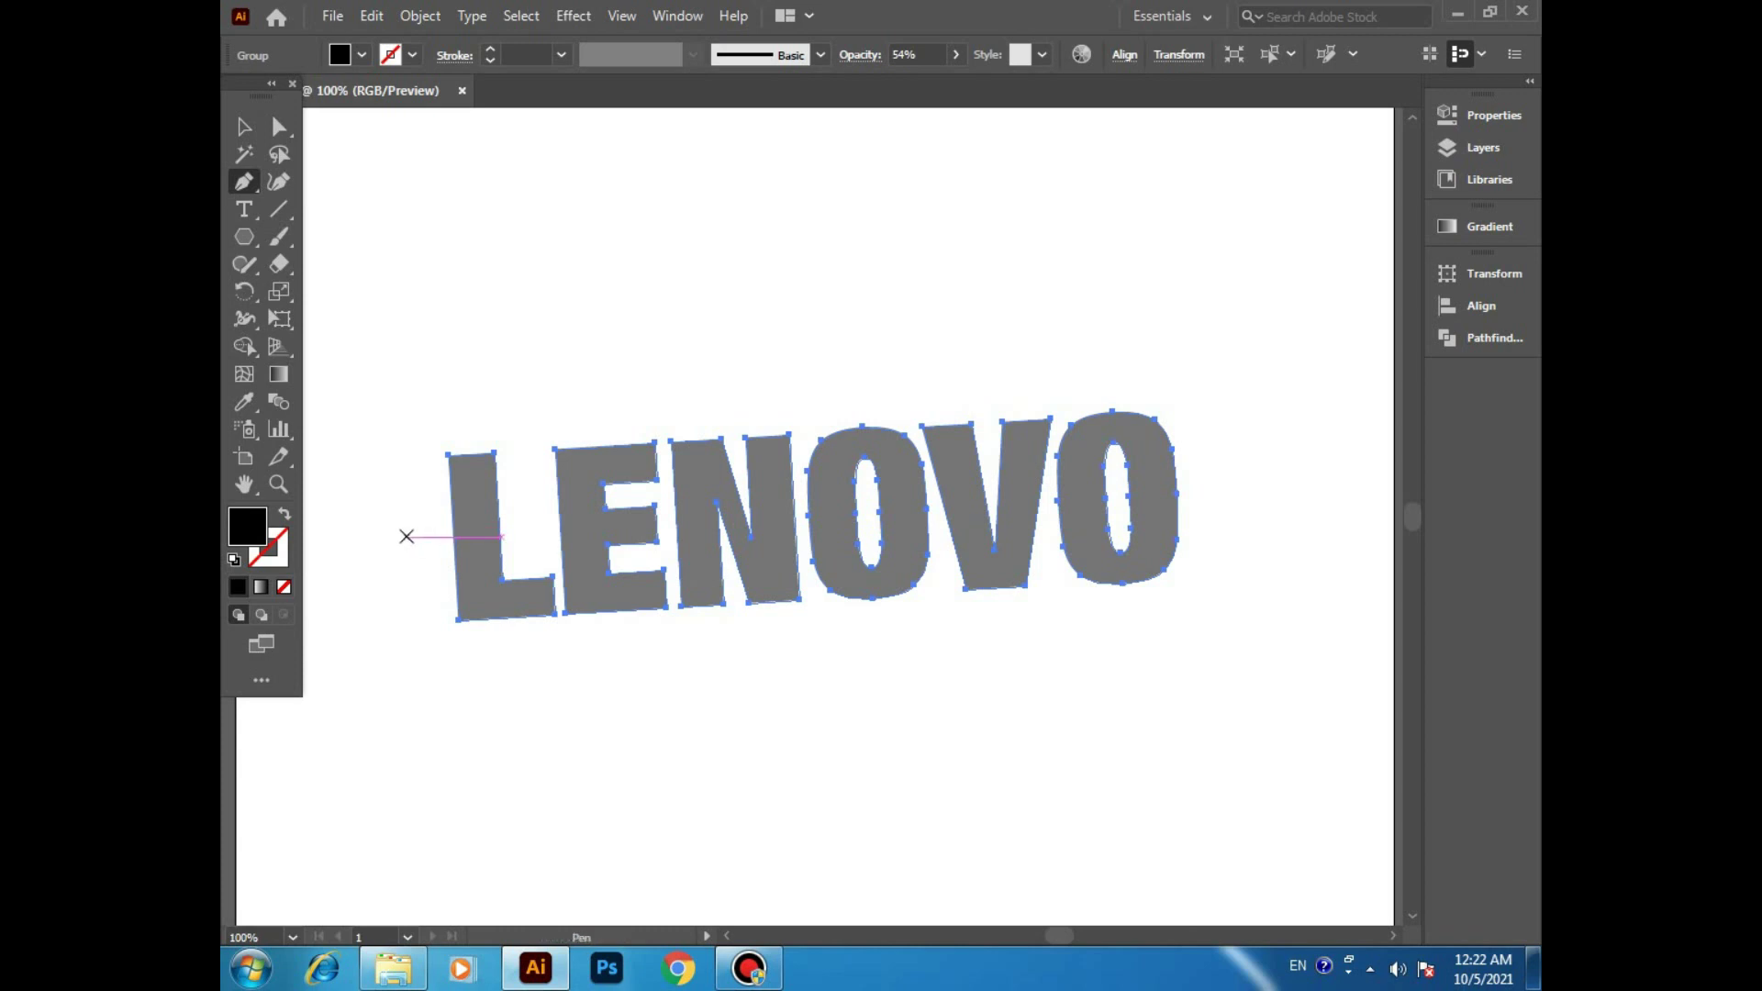
Draw a four-point slanted band over the top half of LENOVO with the Pen tool
left_click_drag(406, 536, 1225, 493)
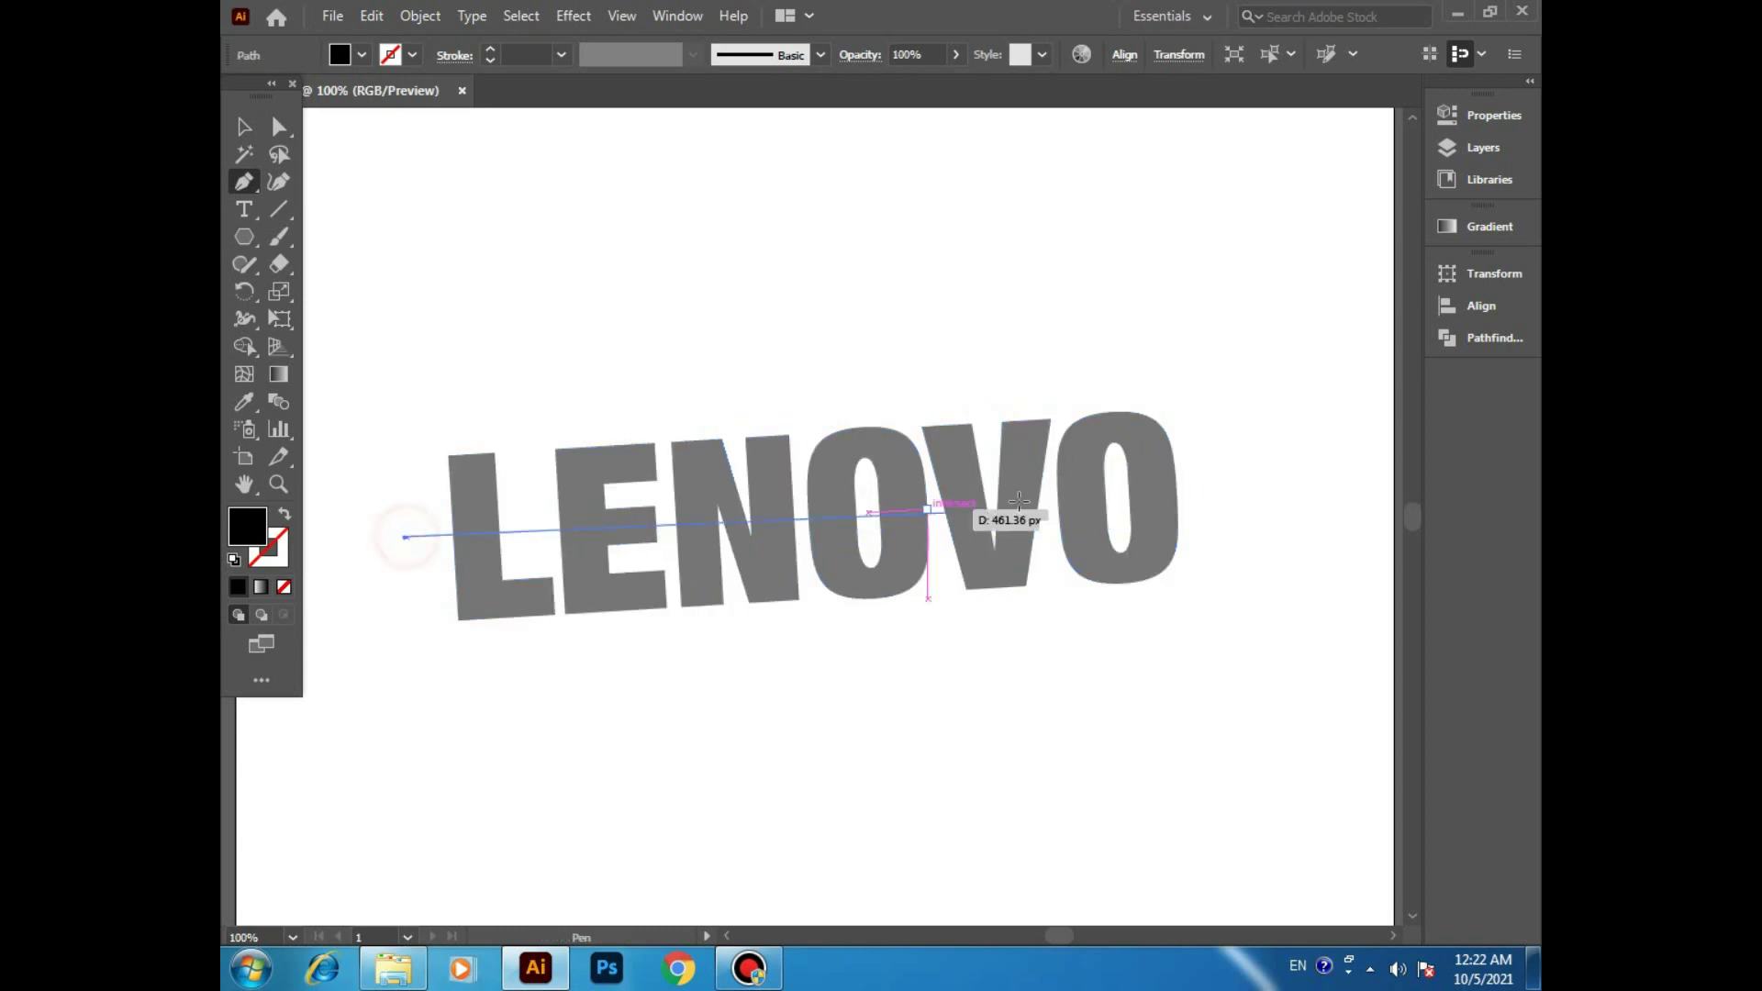
left_click(1223, 487)
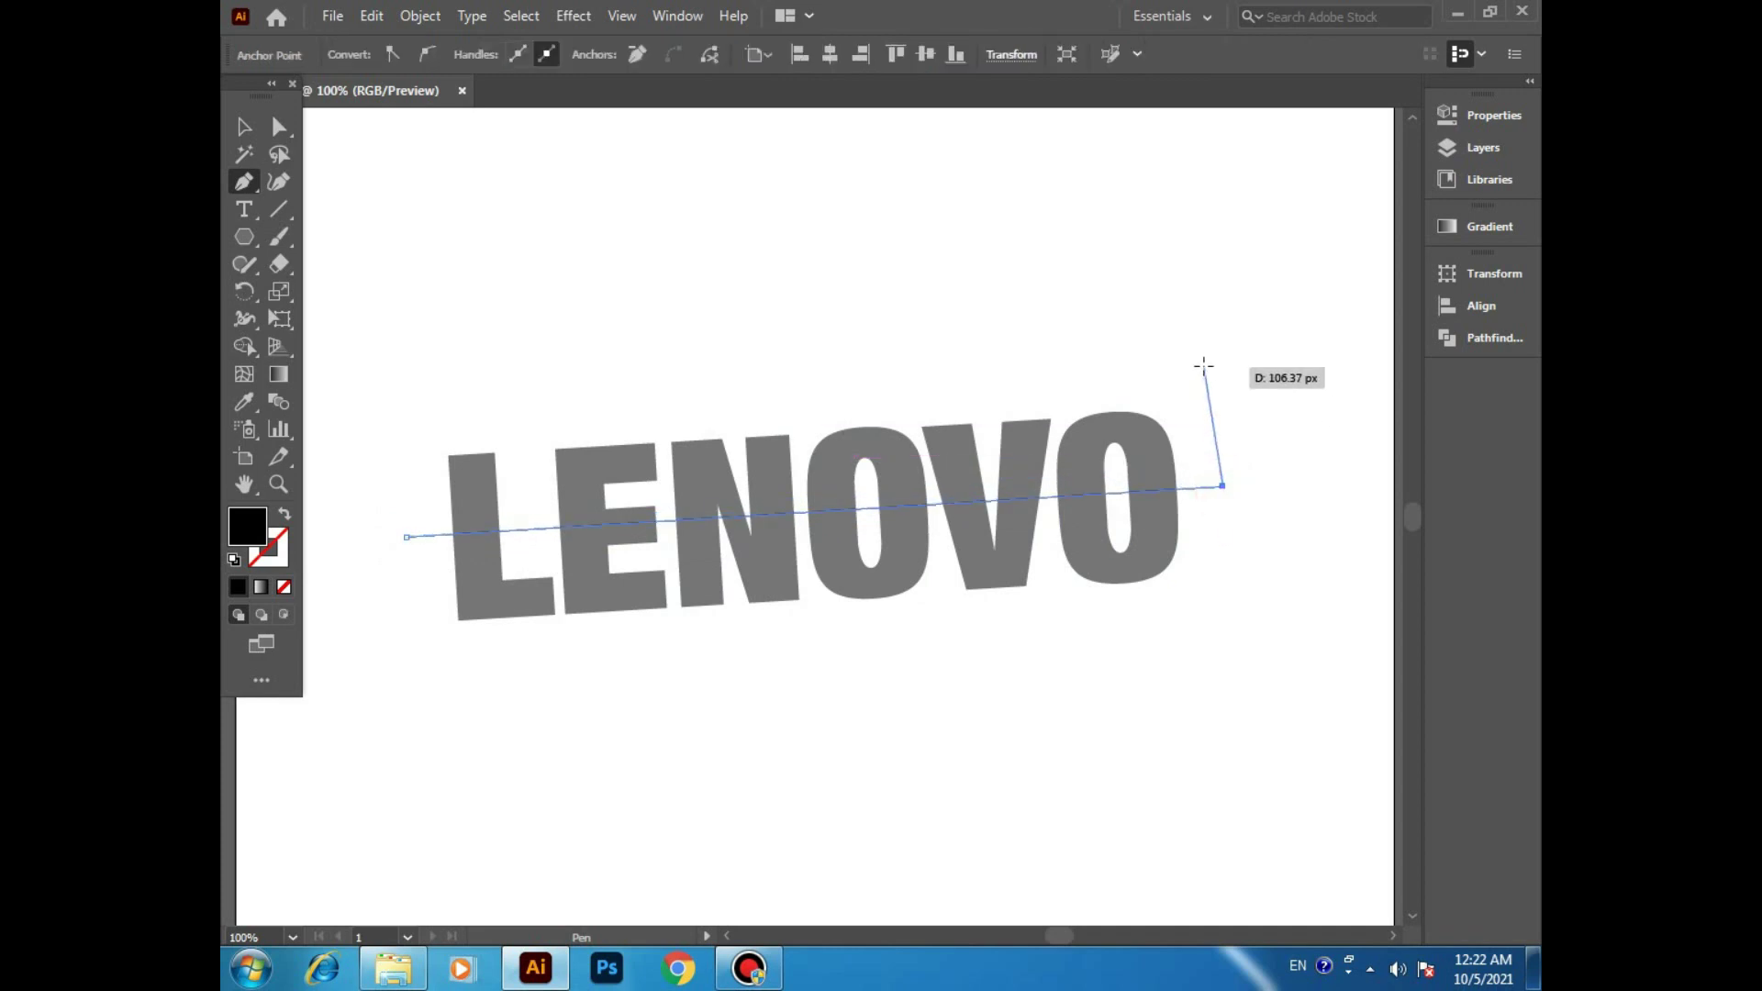
left_click(1204, 359)
left_click(401, 406)
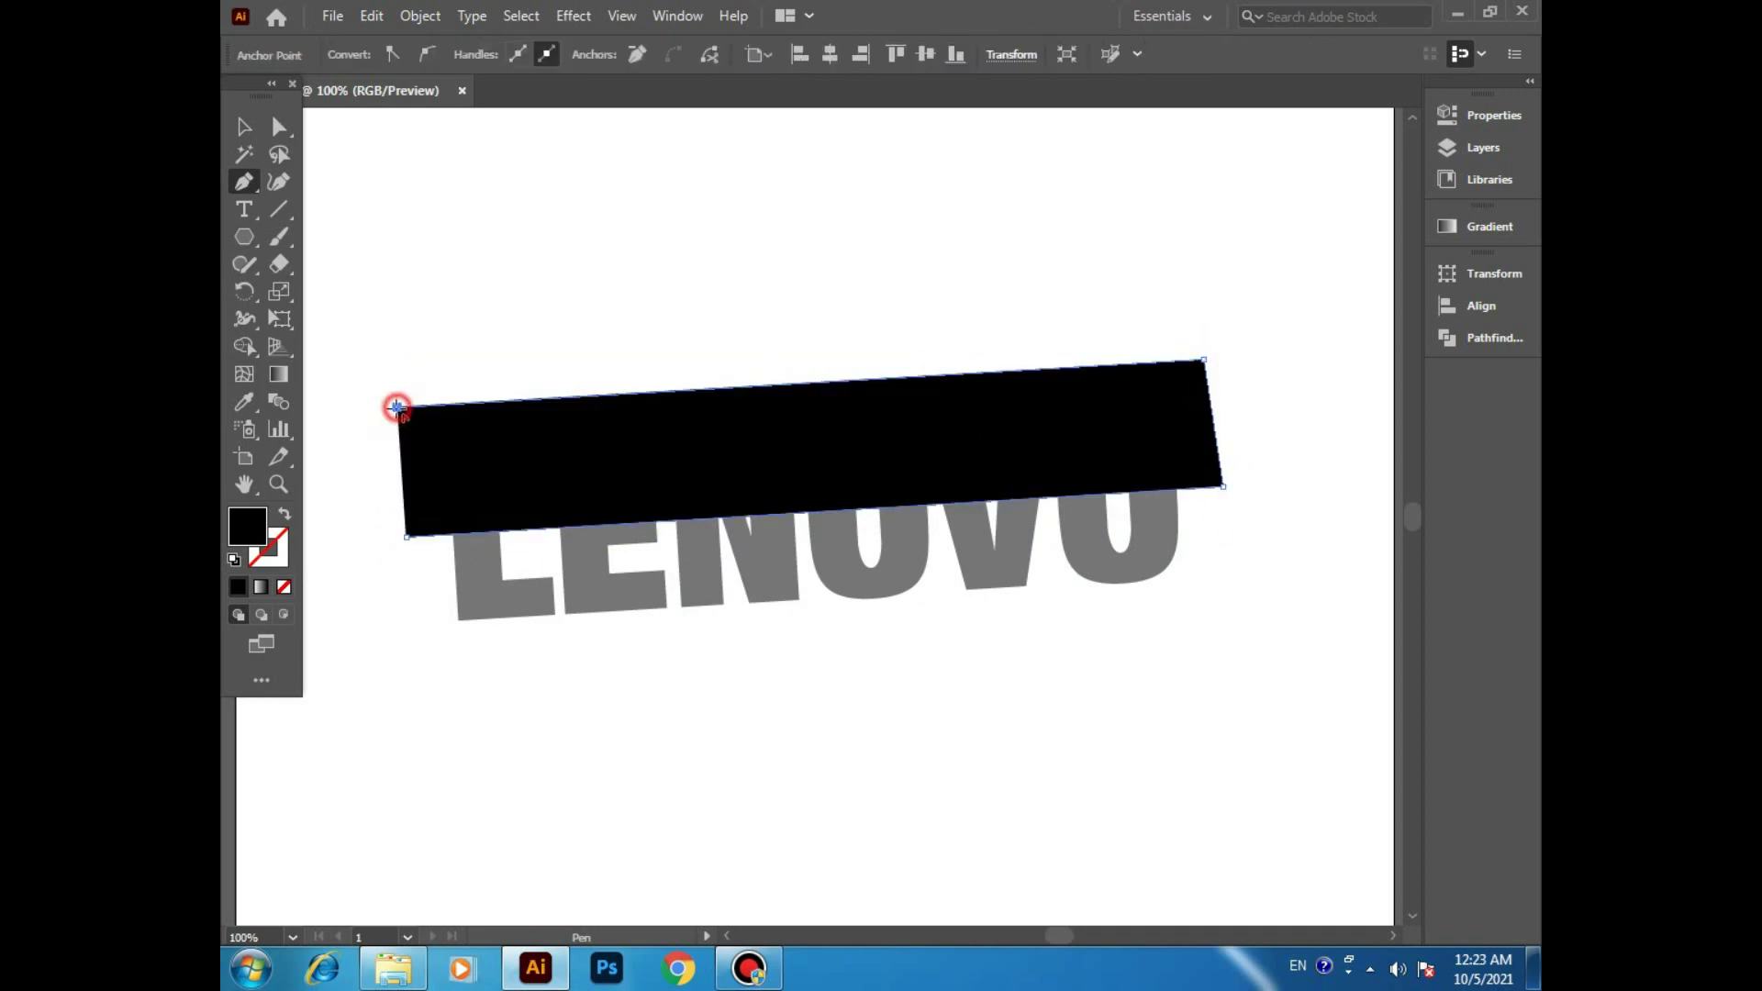
left_click(405, 537)
left_click_drag(424, 184, 348, 223)
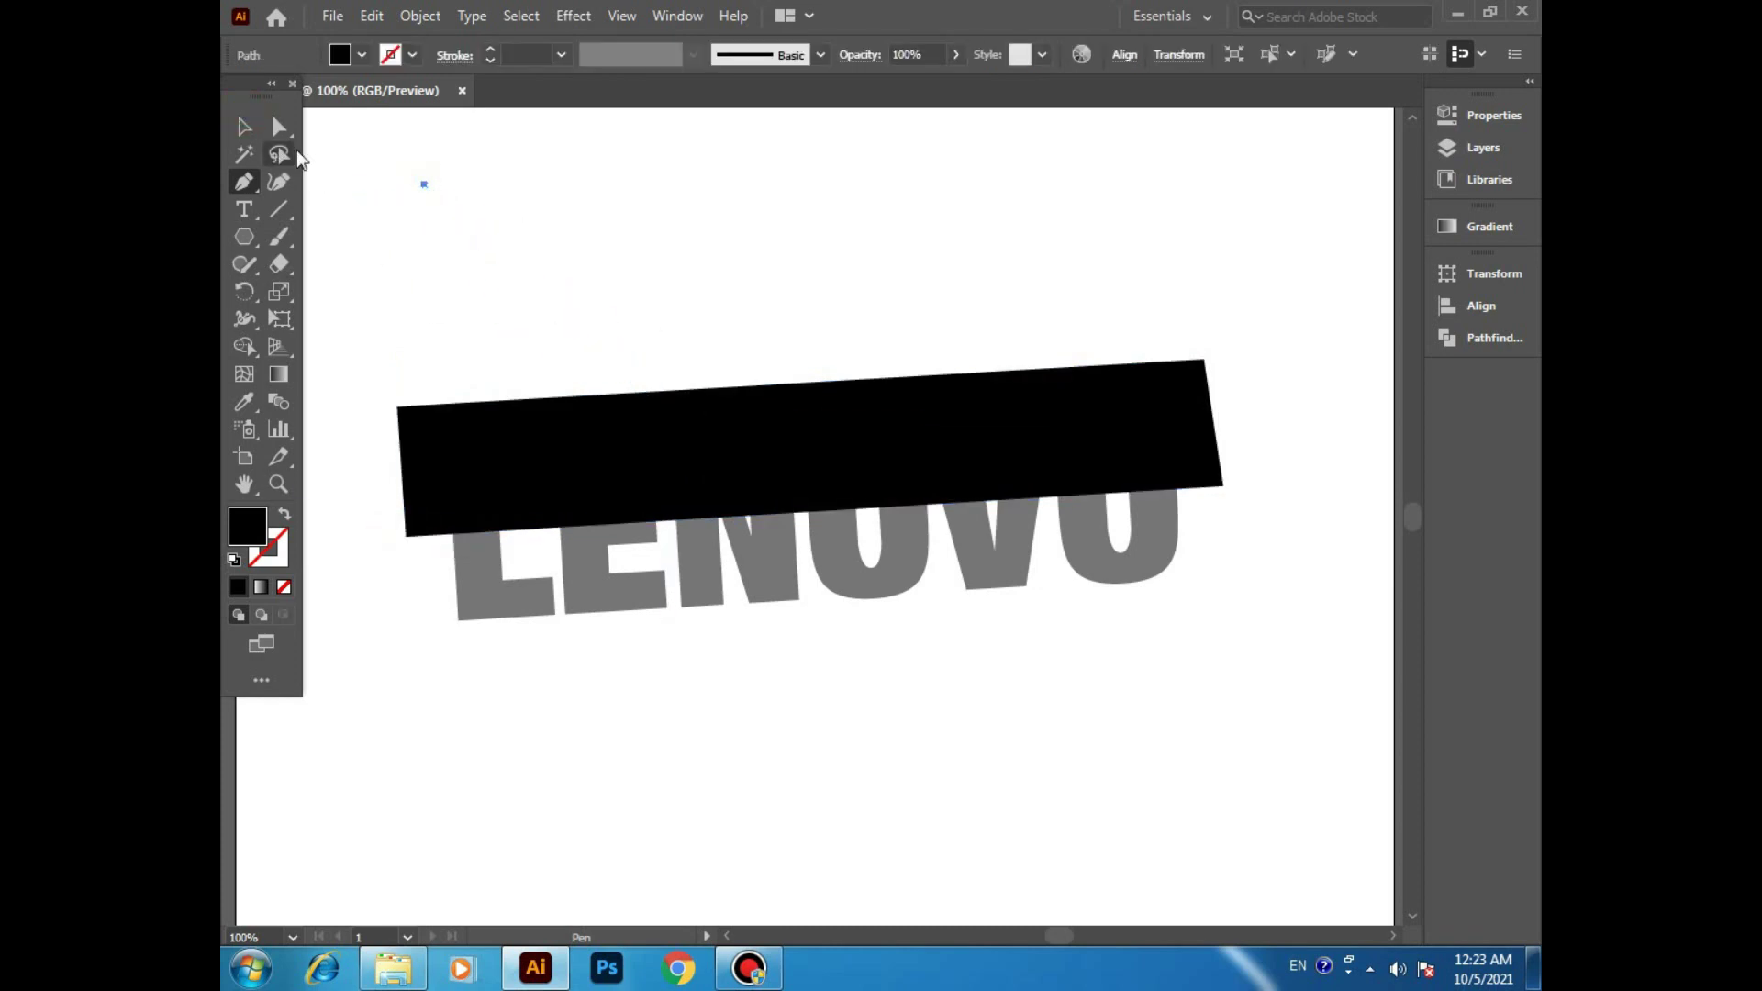
Set the black band's opacity to 17% so the letters show through
key("v")
left_click(633, 434)
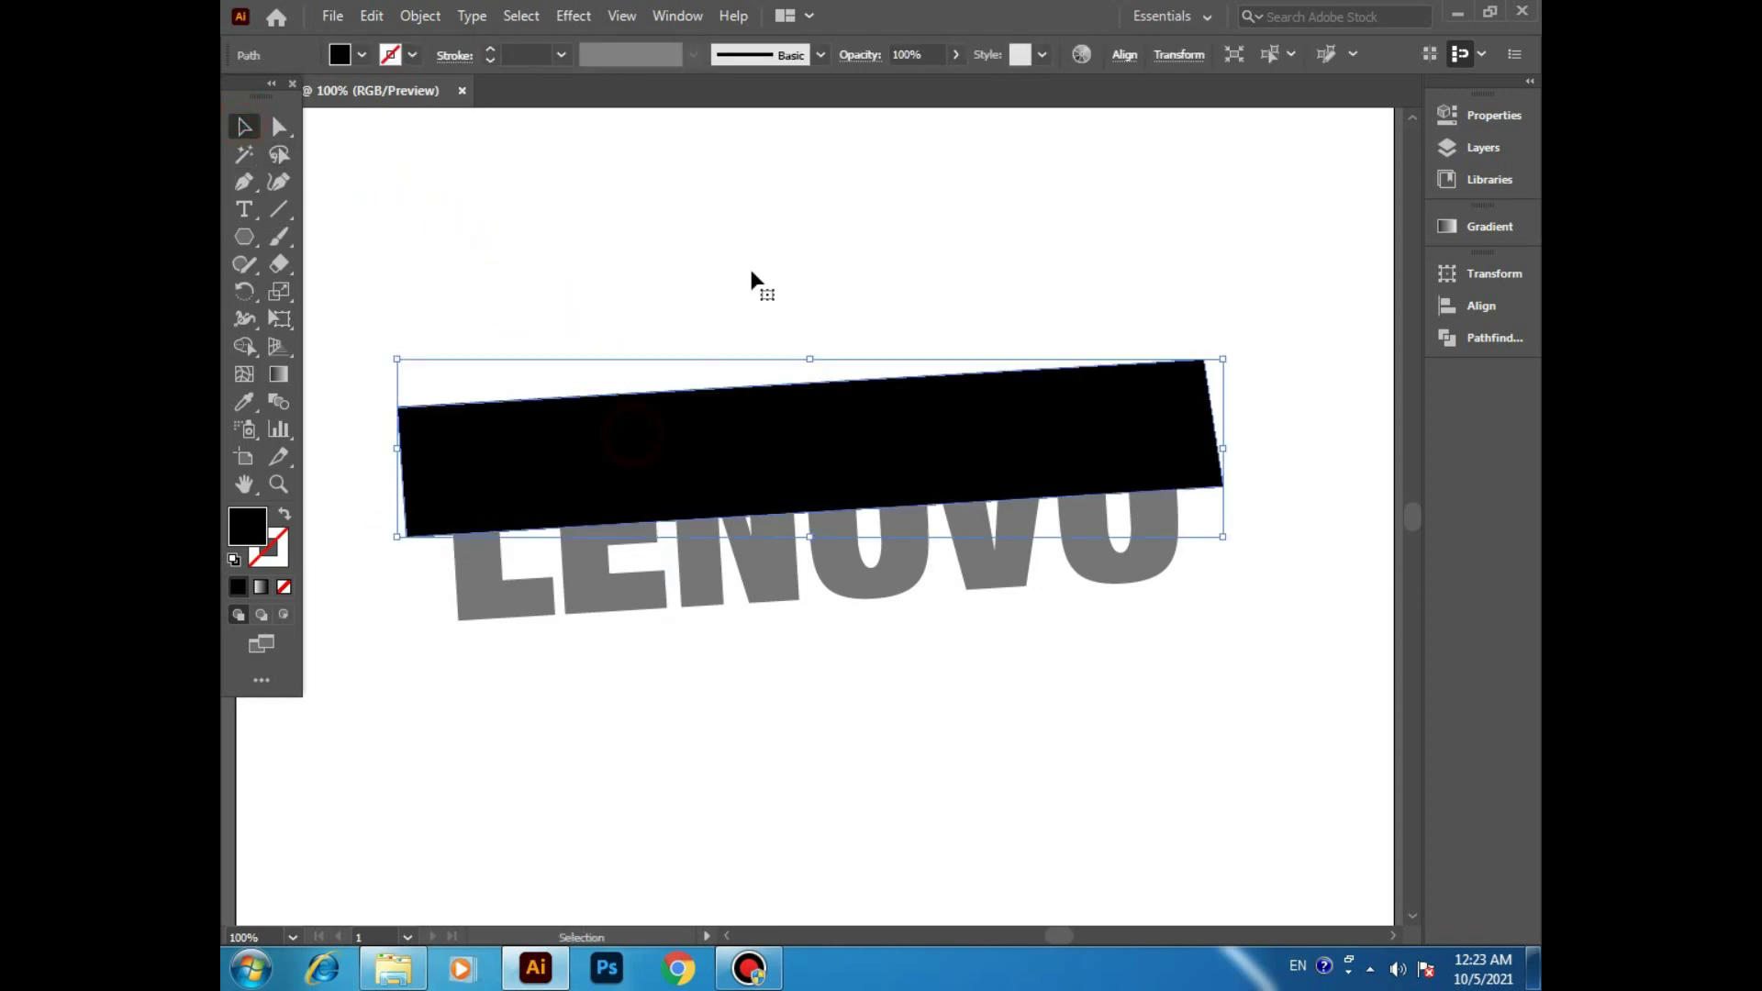
left_click(954, 54)
left_click_drag(911, 84, 883, 83)
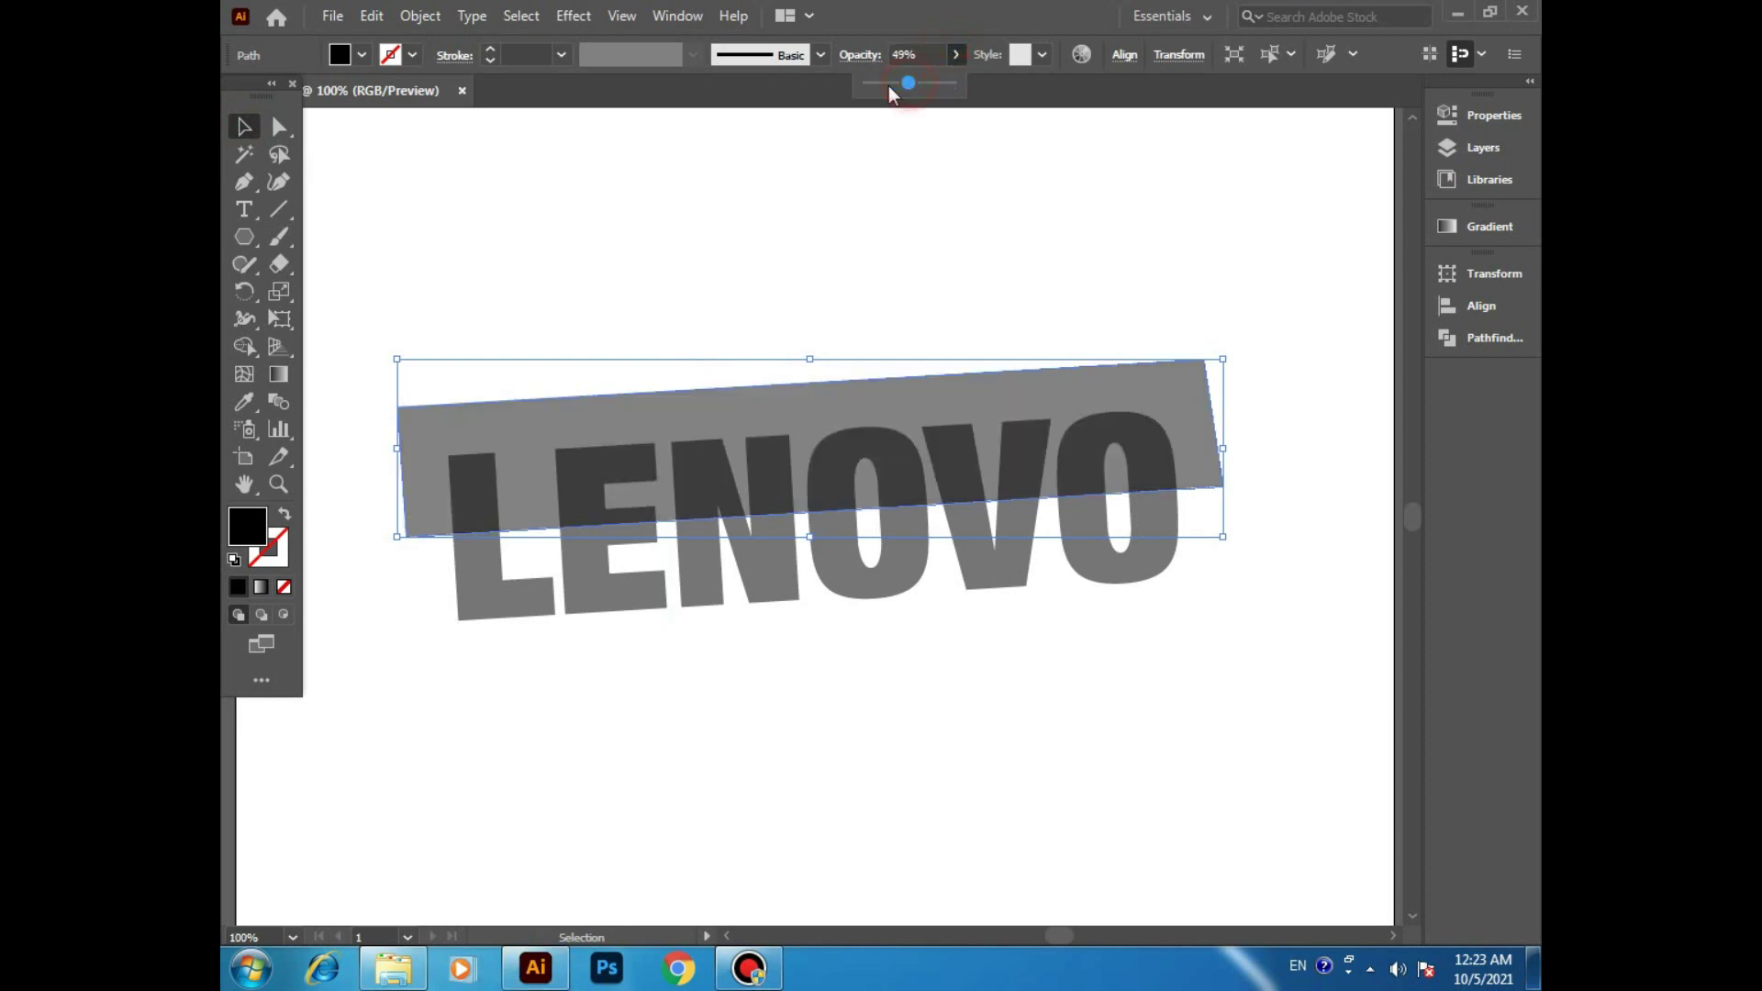
left_click(964, 212)
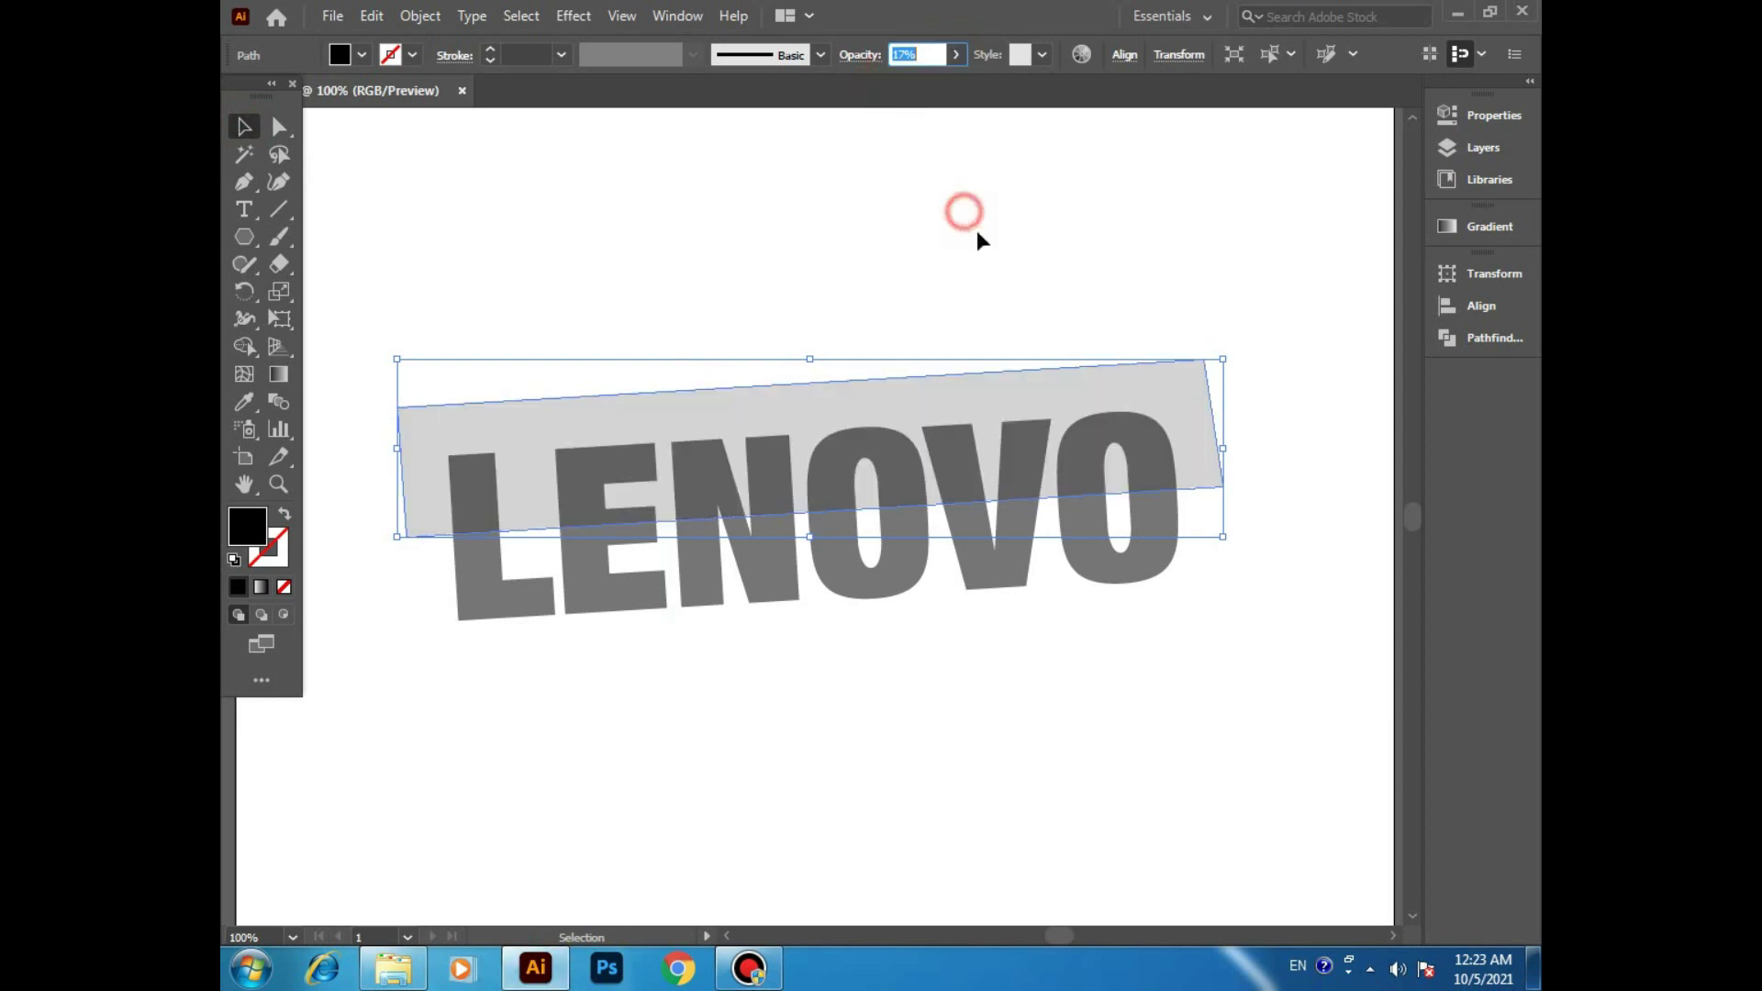
left_click(1180, 285)
left_click(1129, 392)
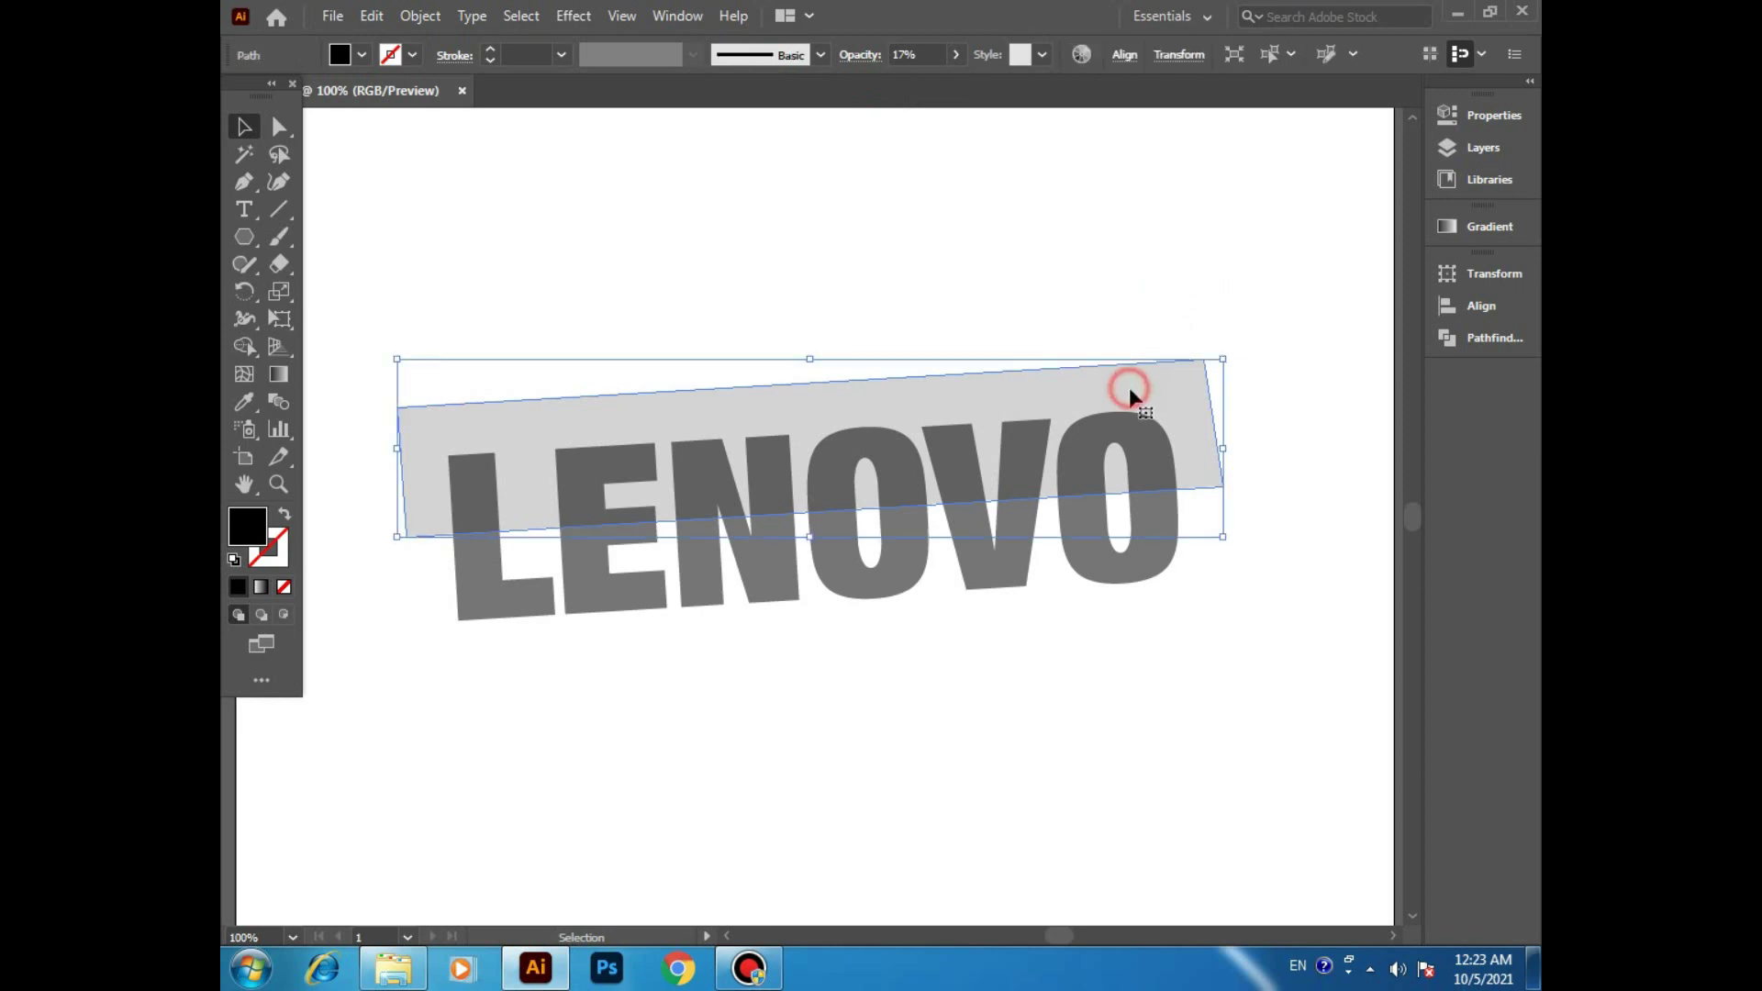
left_click(1127, 233)
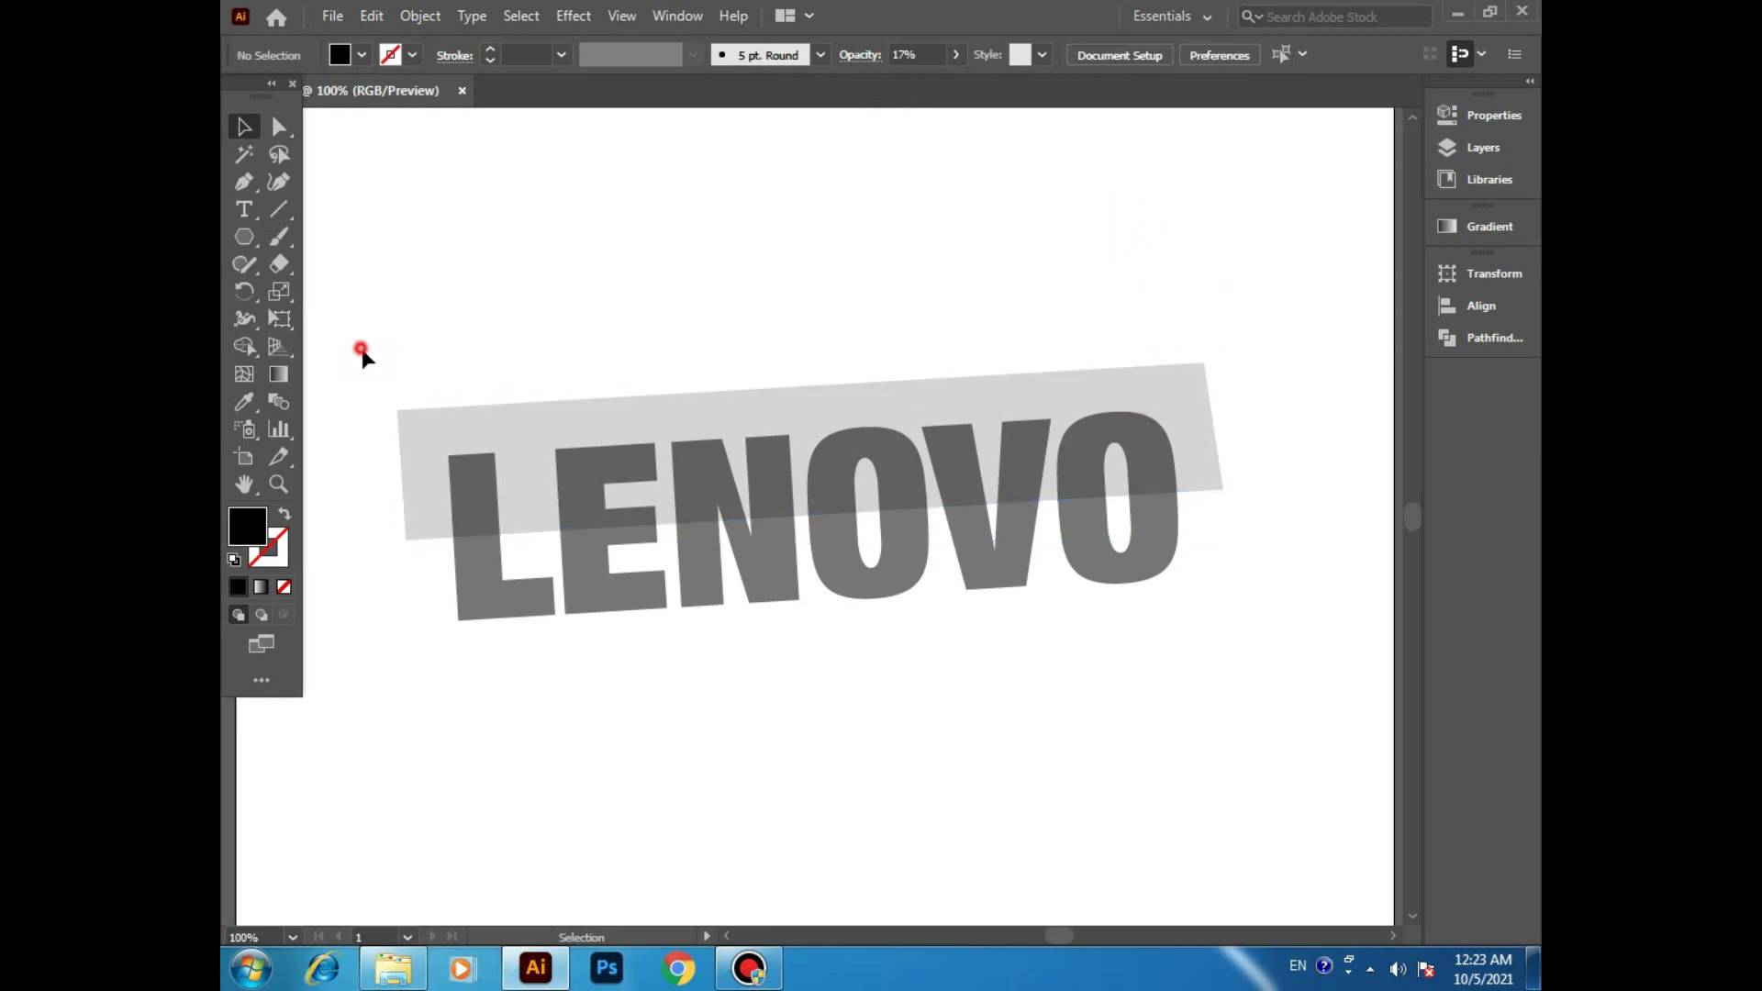
Select the band and letters, fill the O counter and delete the leftover band above LENOVO
left_click_drag(363, 353, 1292, 672)
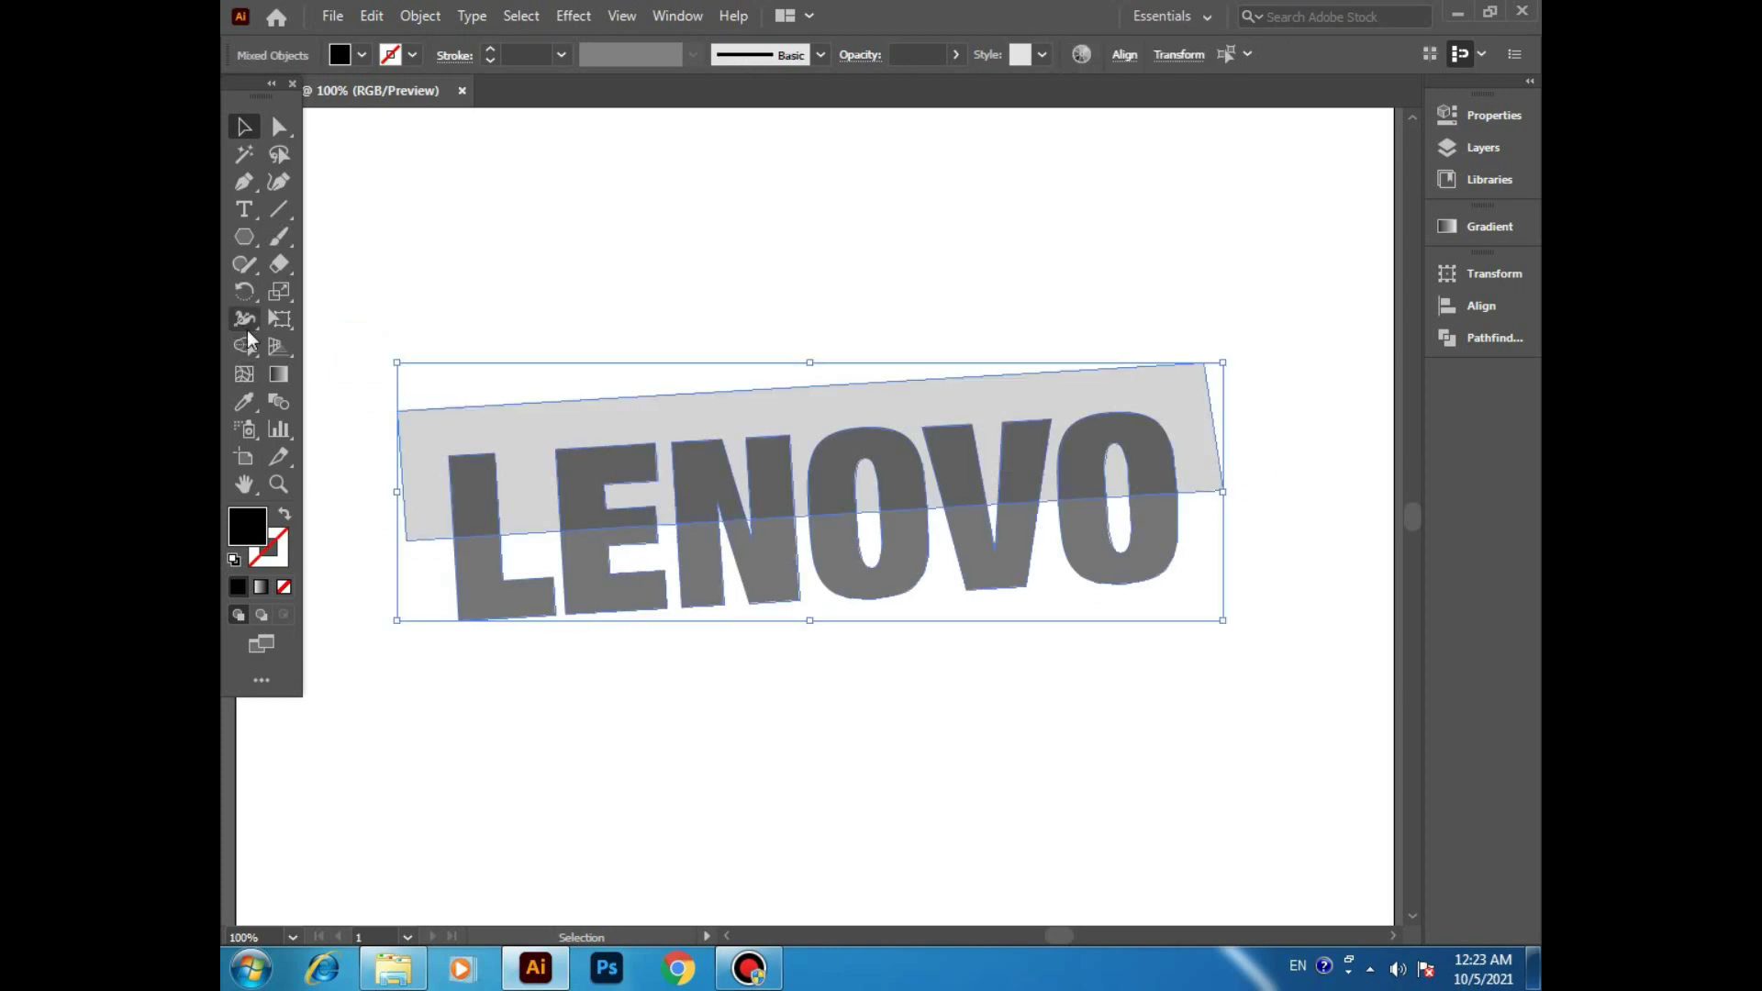
left_click(244, 346)
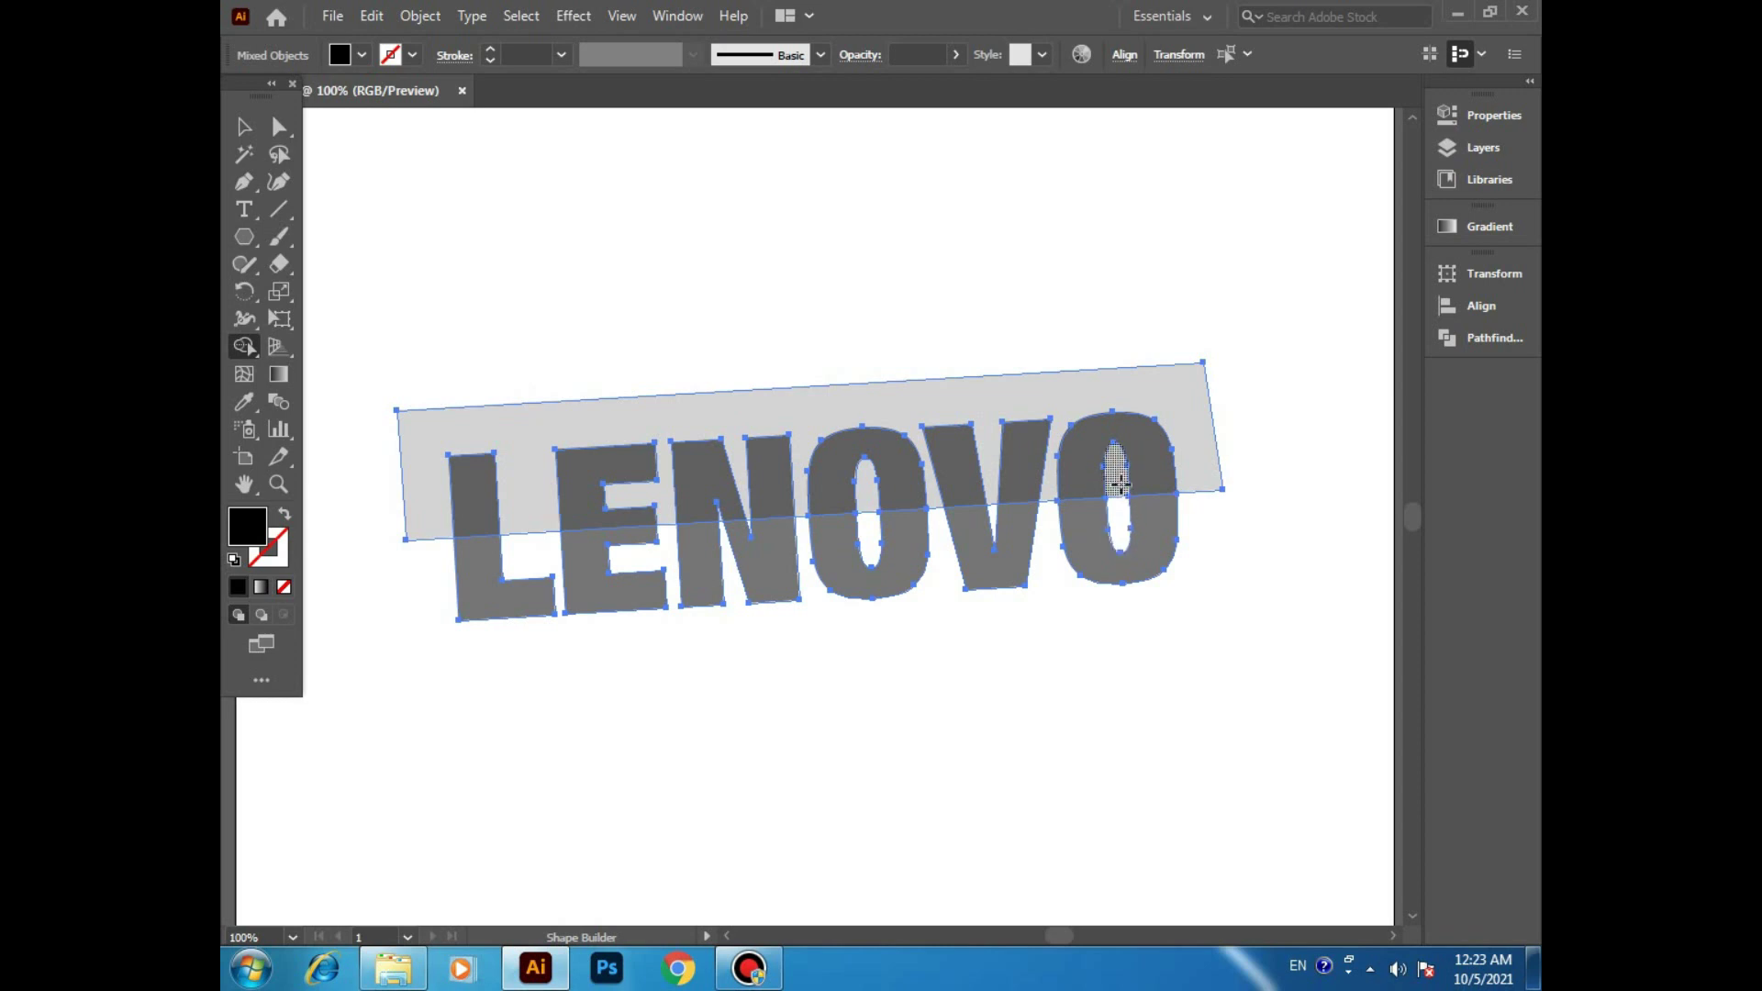
left_click(1120, 478)
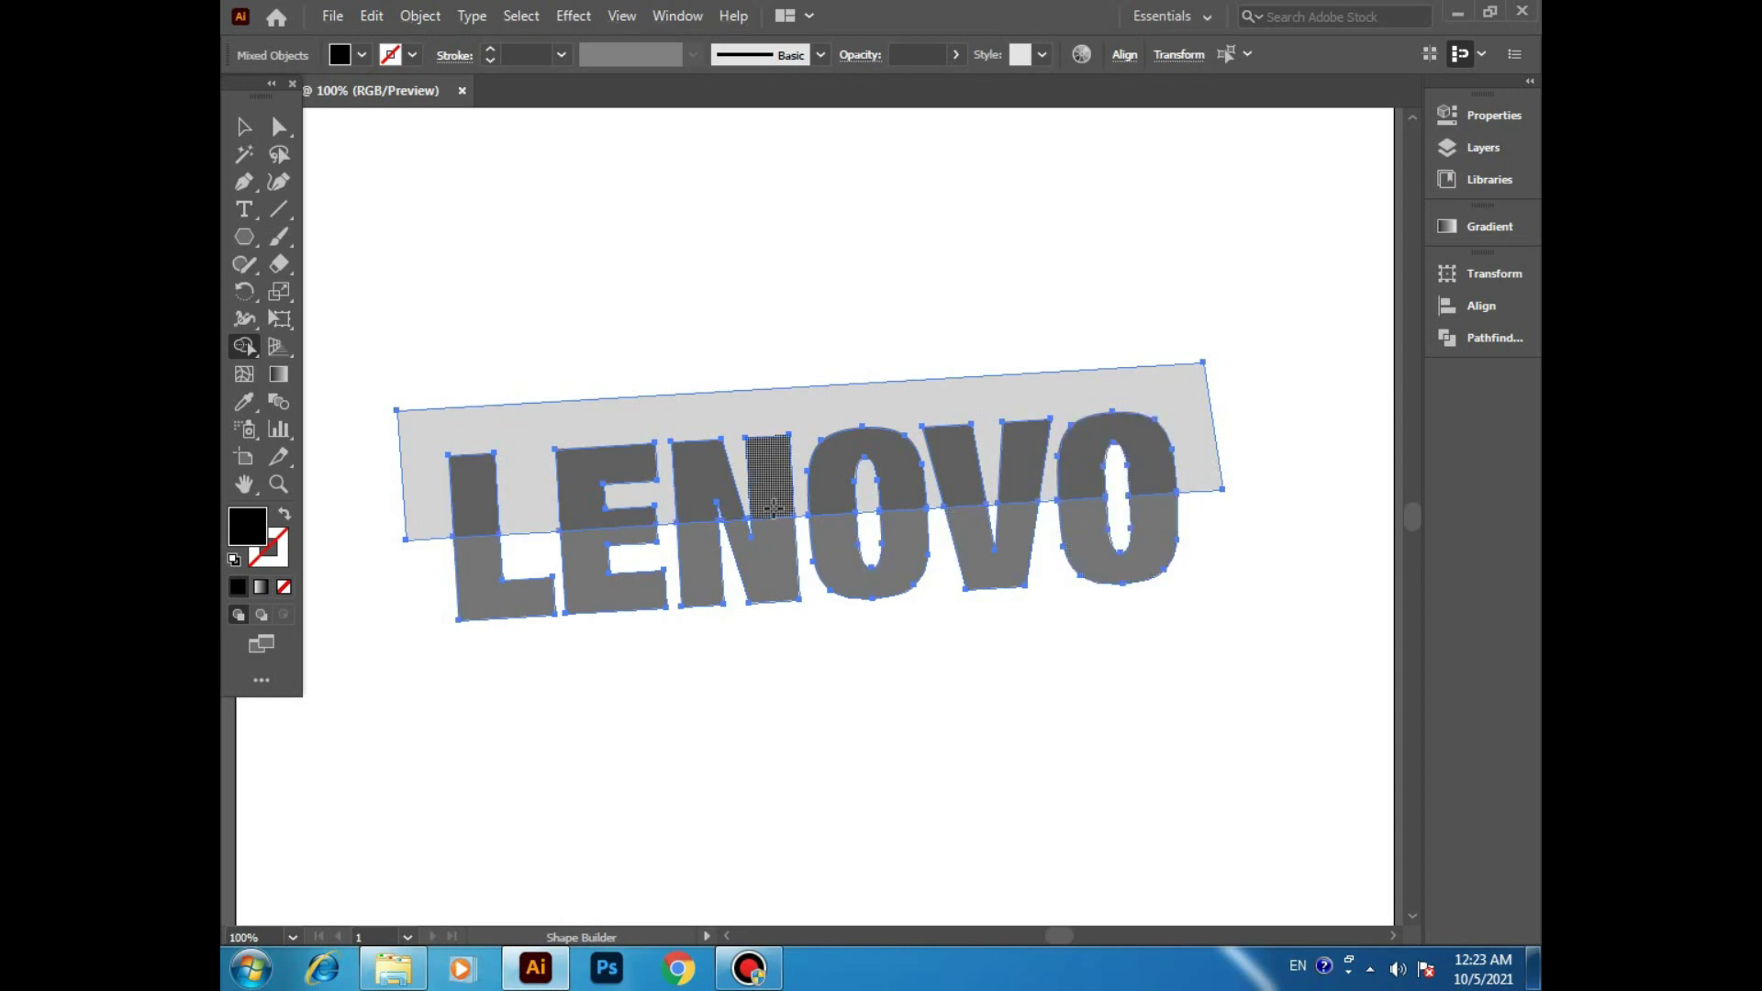
left_click(866, 498)
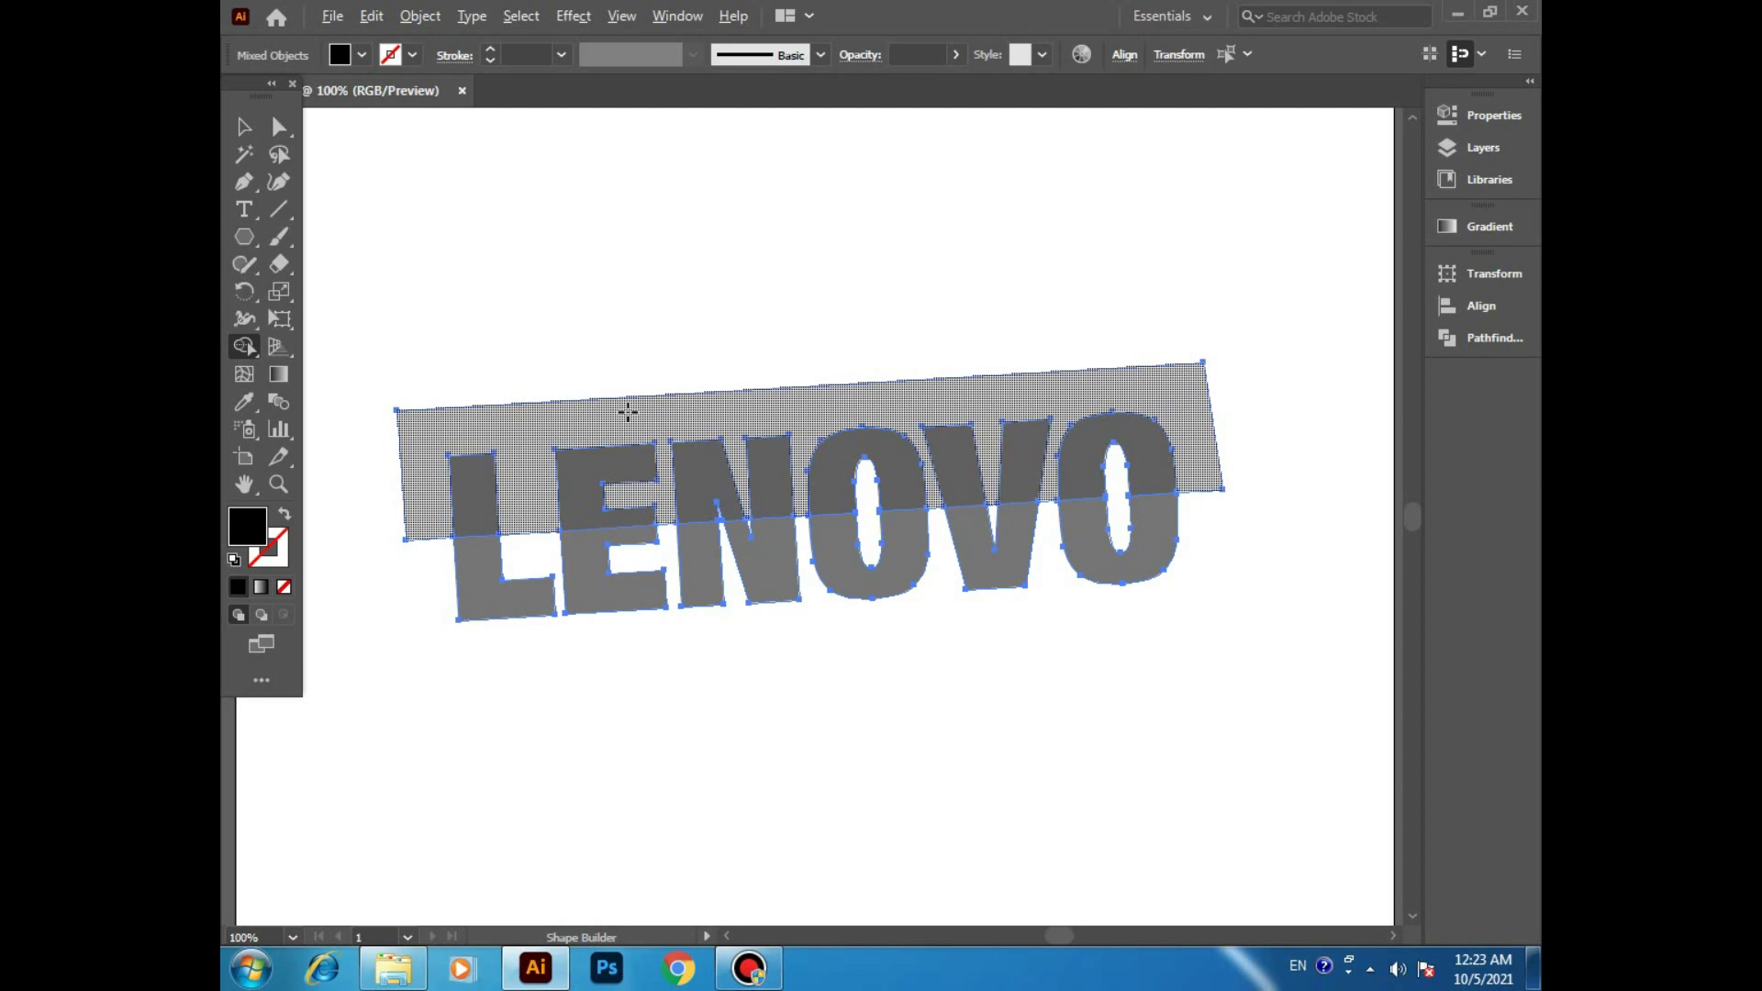
left_click(628, 412, "alt")
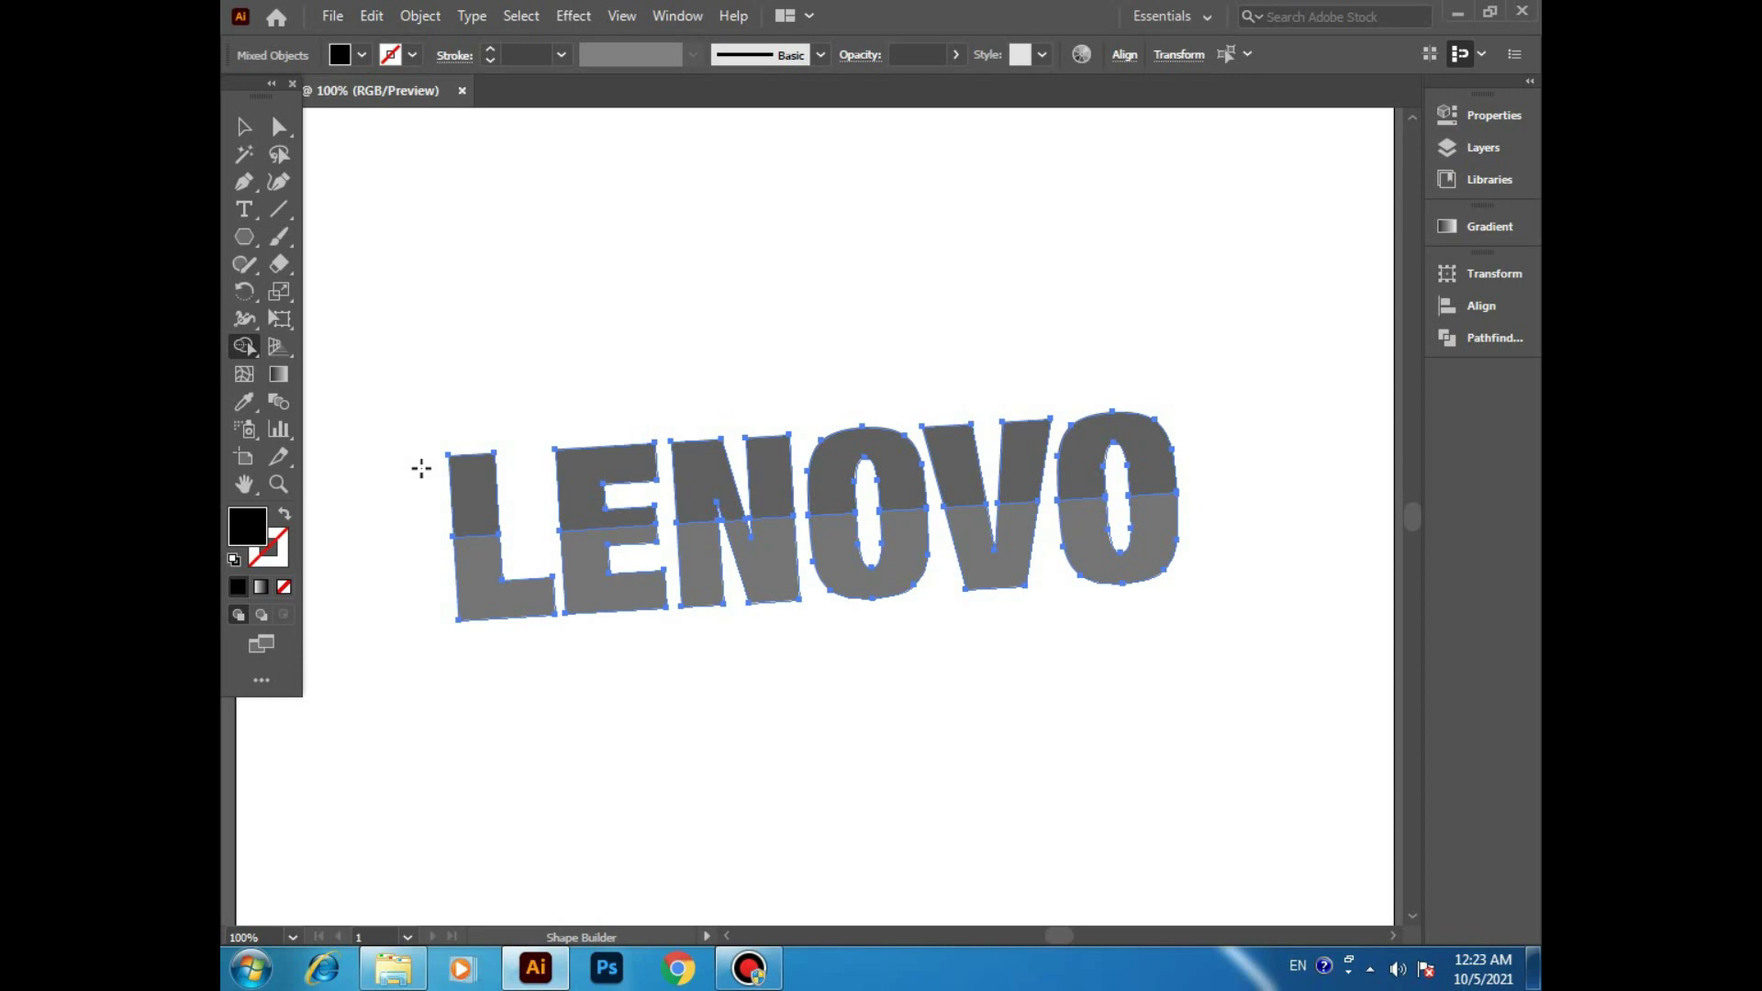
Merge the upper letter halves into one shape, then the lower halves into another
left_click_drag(422, 469, 896, 437)
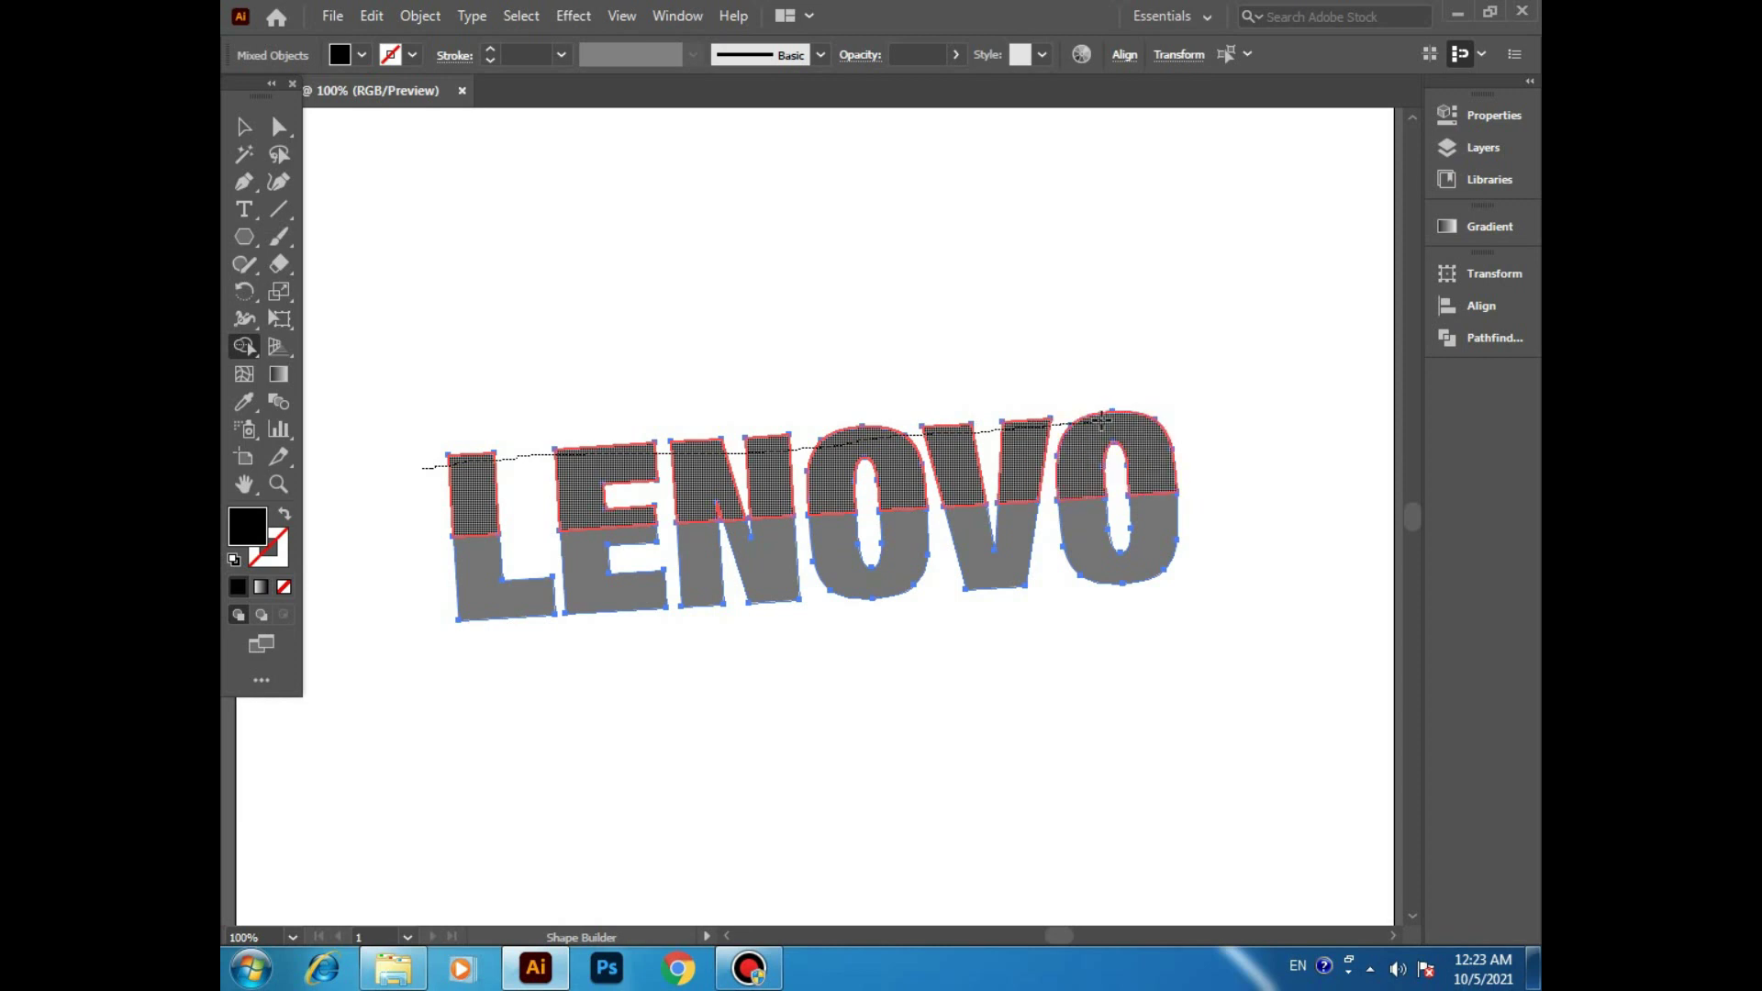
left_click_drag(896, 437, 1129, 433)
left_click_drag(440, 577, 883, 540)
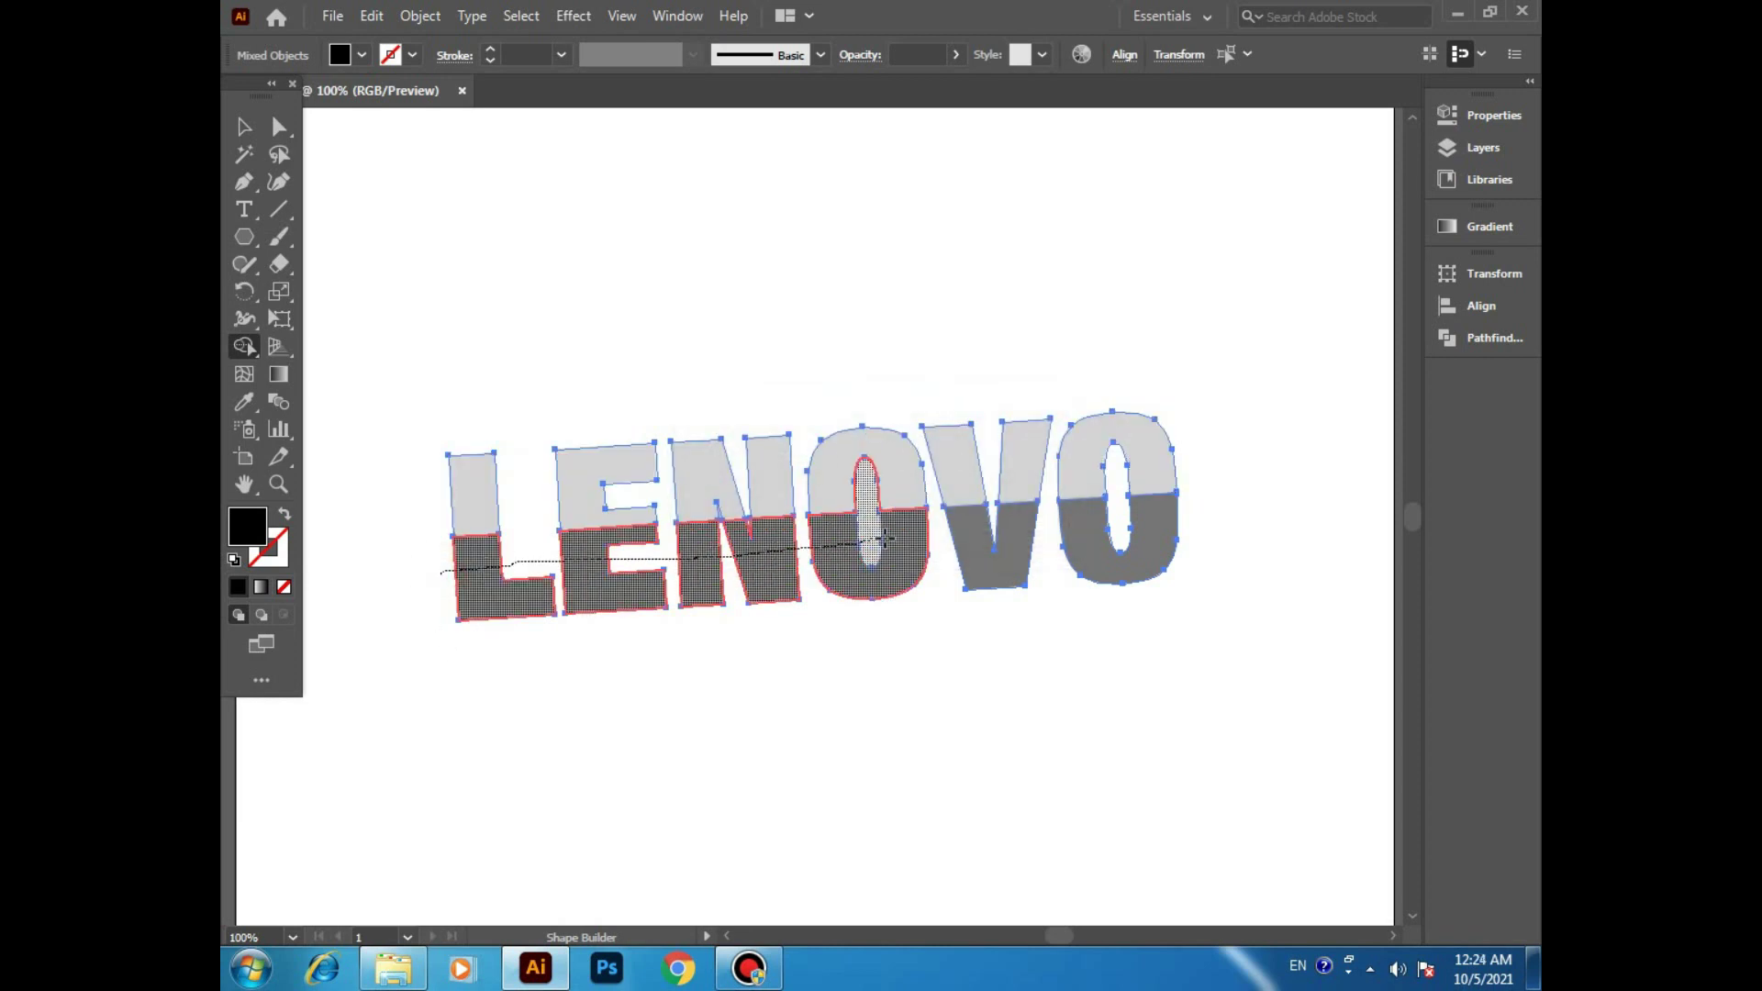
left_click_drag(883, 540, 1109, 473)
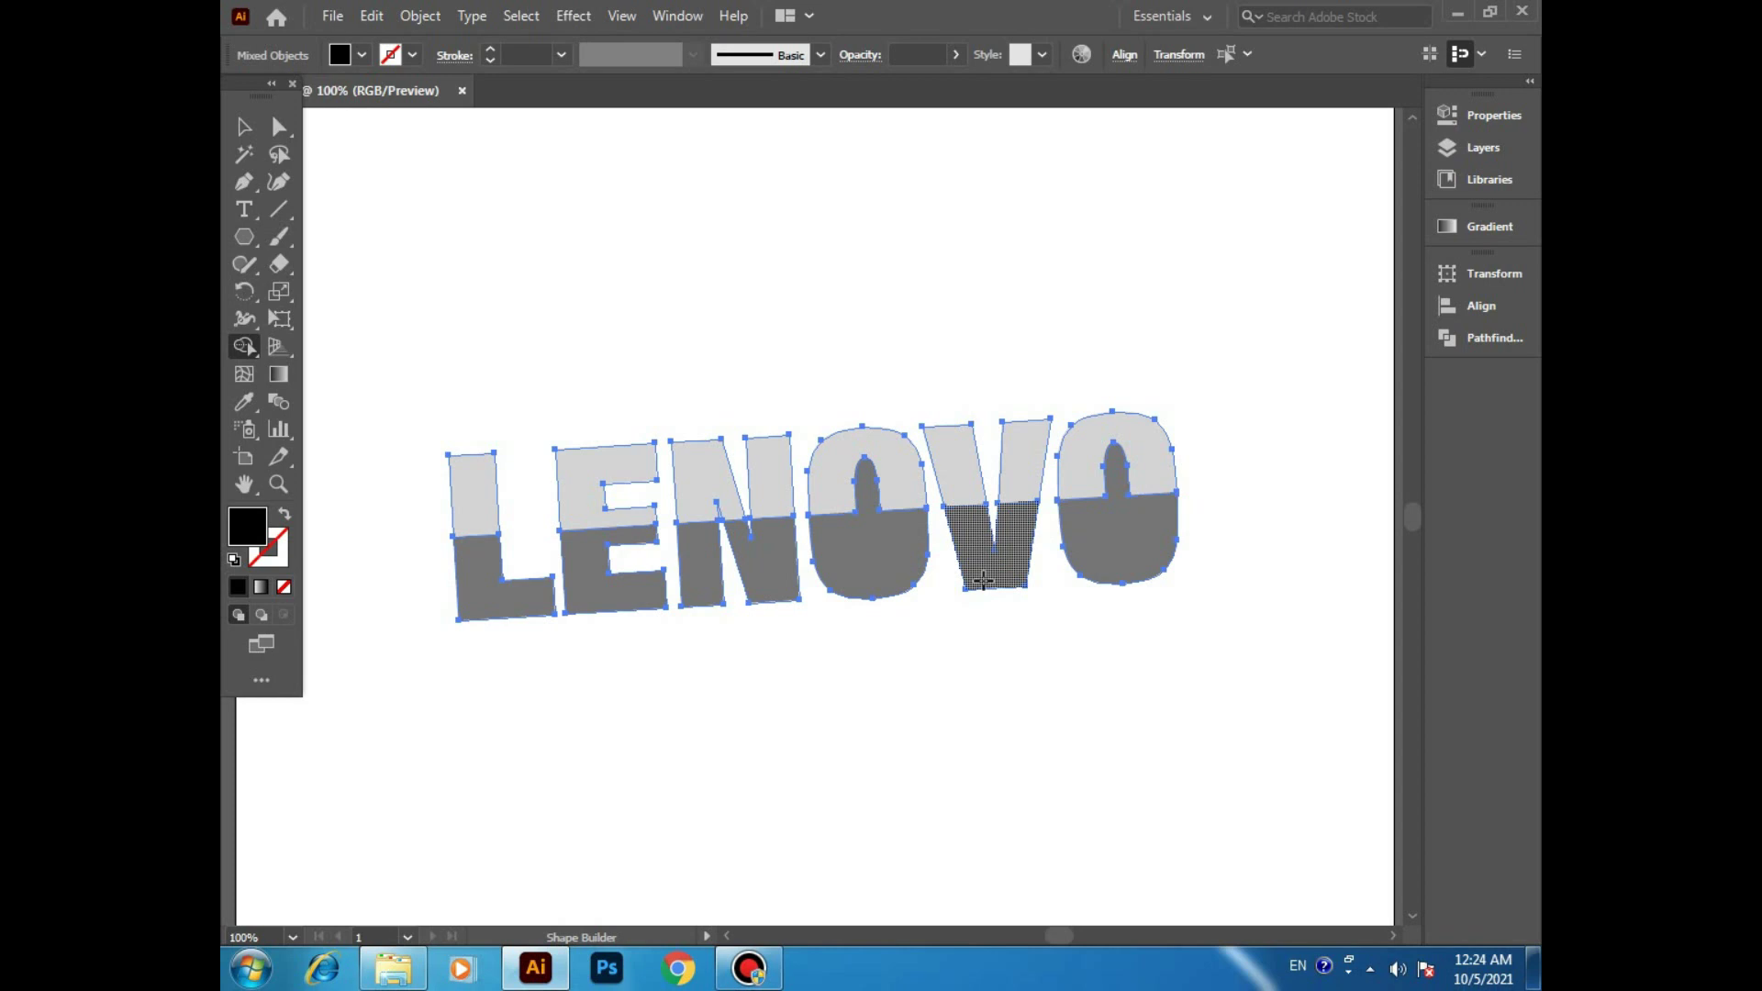
key("ctrl+z")
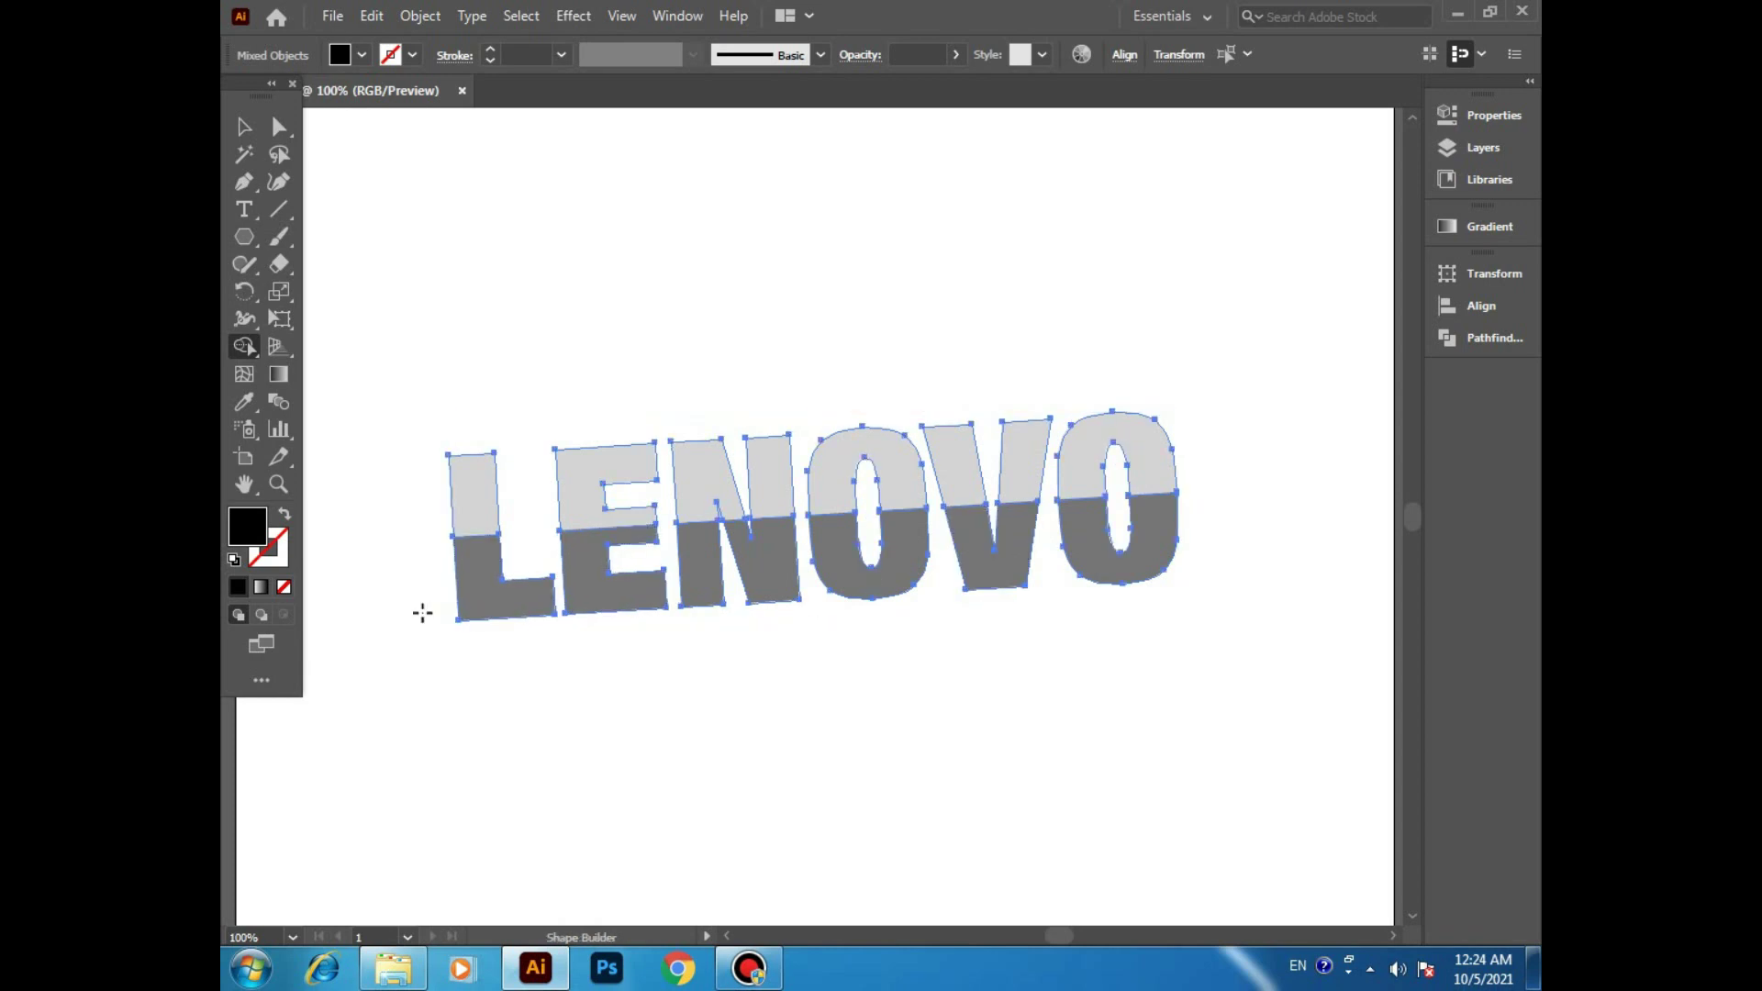
left_click_drag(429, 610, 1125, 559)
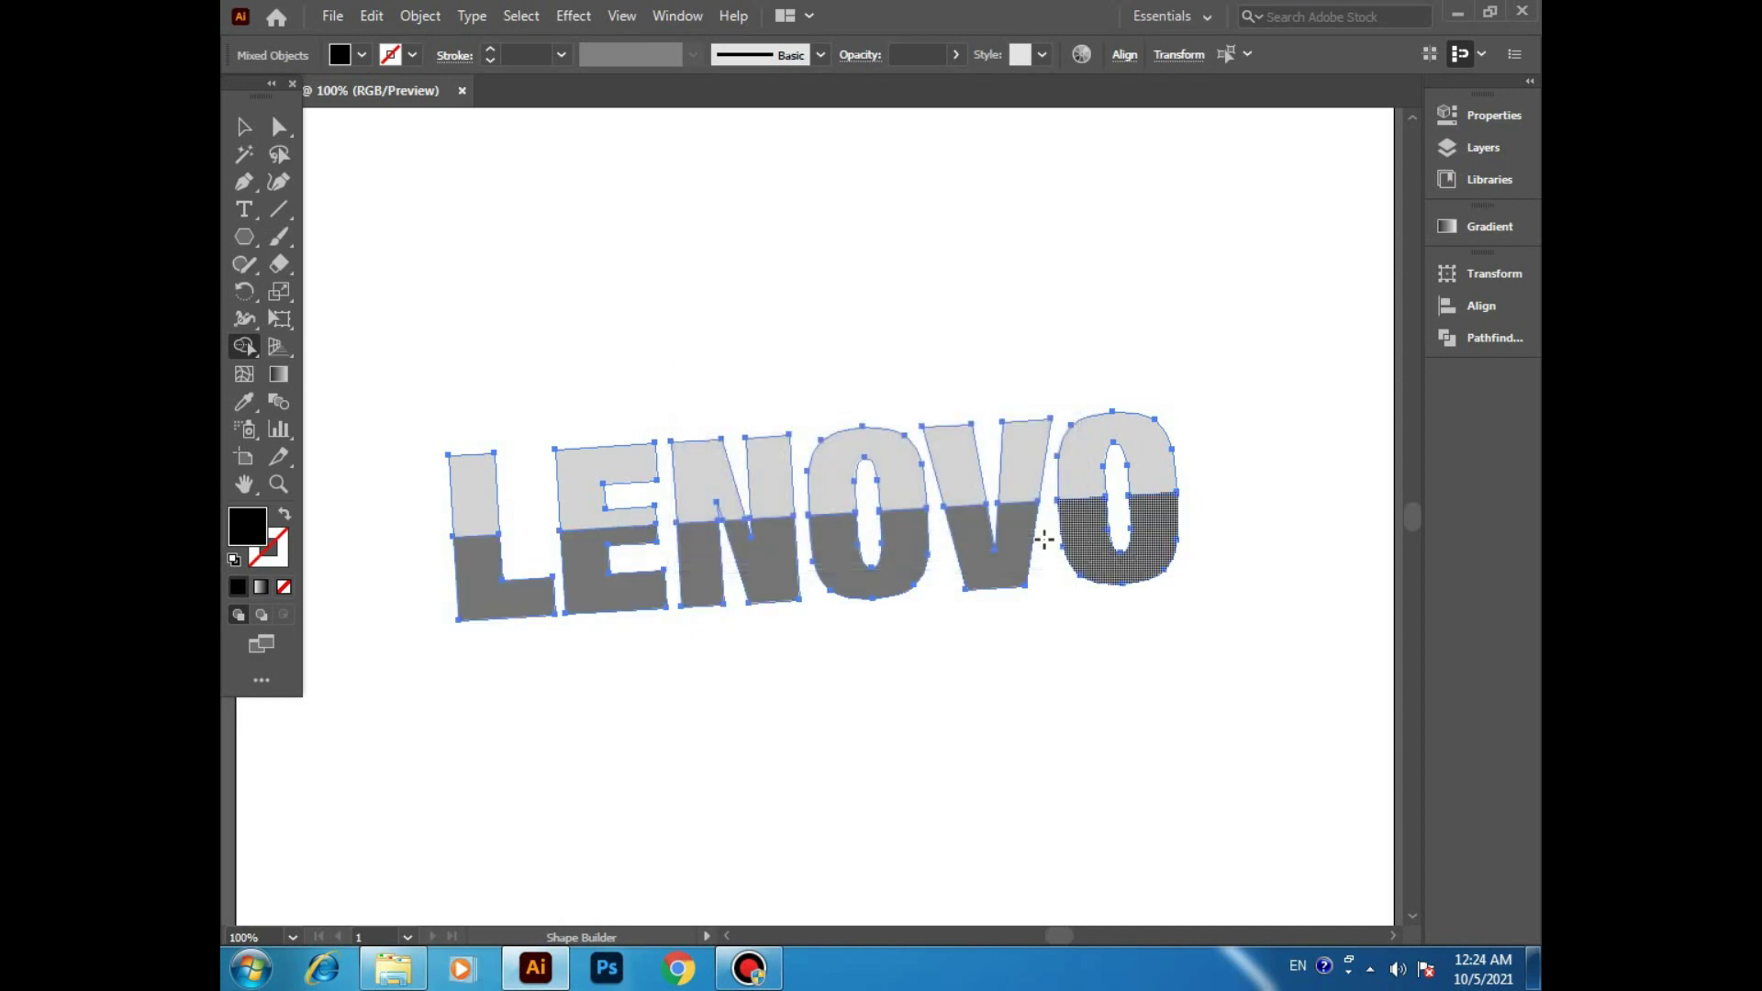
Make all upper letter pieces solid red at 100% opacity
left_click(244, 127)
left_click(503, 220)
left_click(483, 480)
left_click(597, 484, "shift")
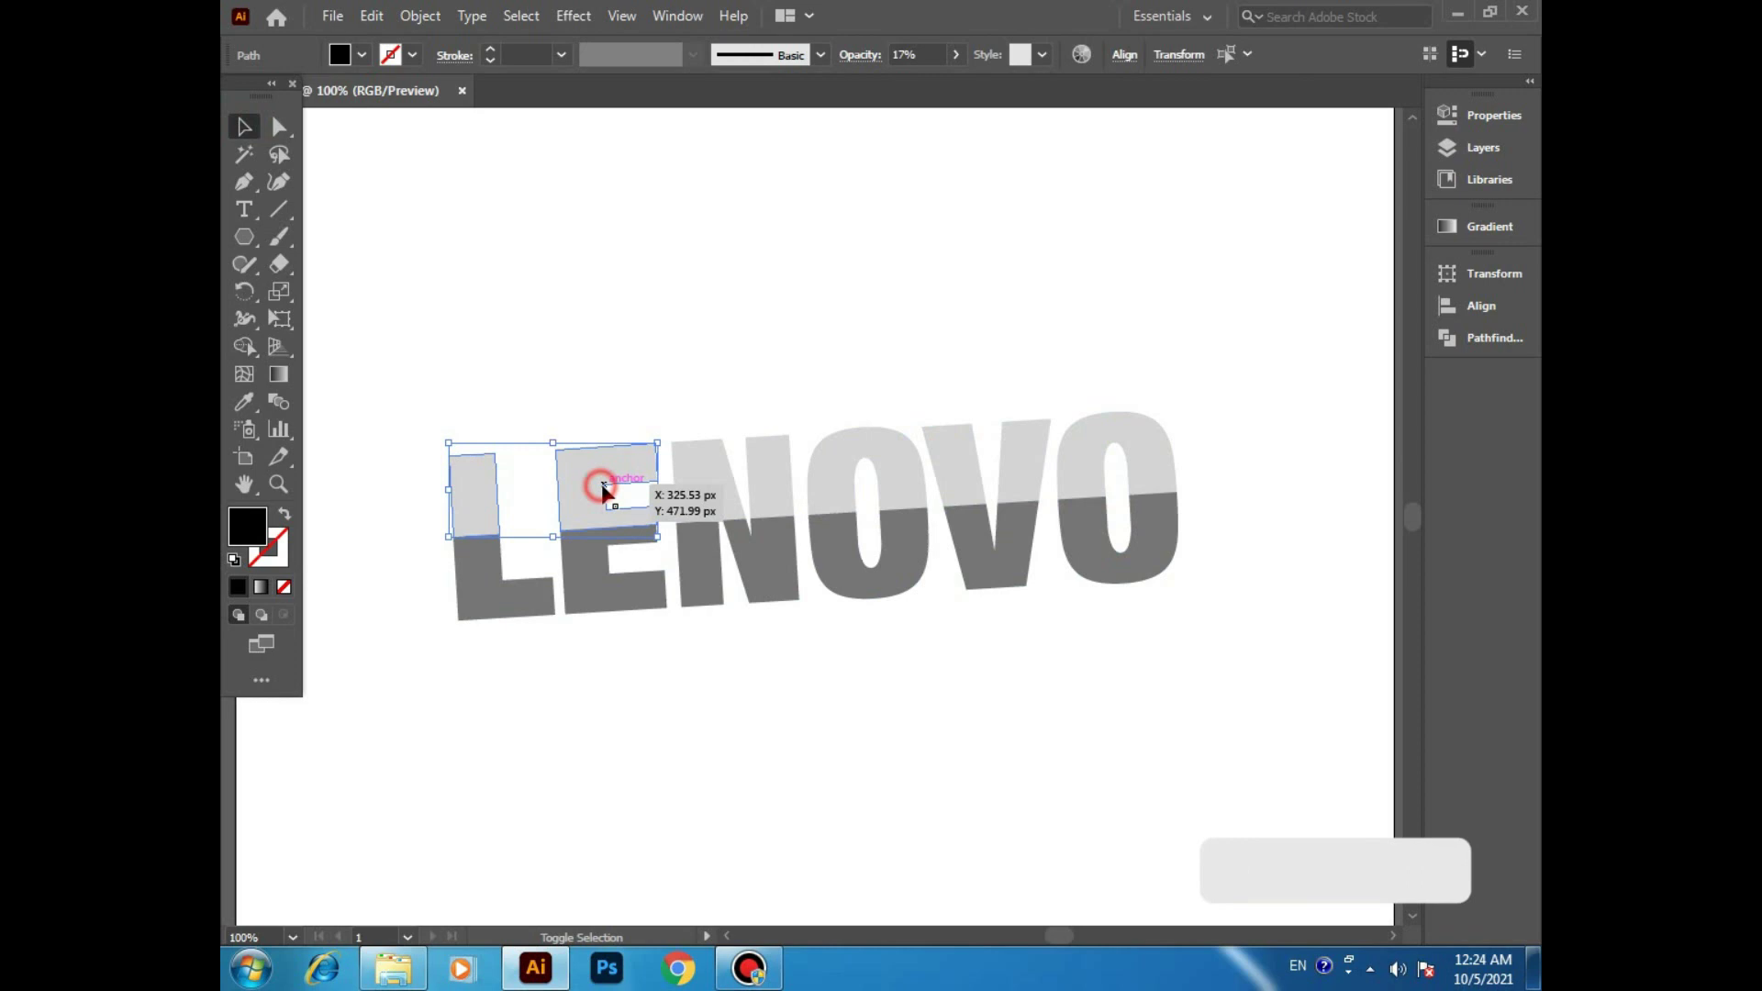
left_click(702, 476, "shift")
left_click(782, 475, "shift")
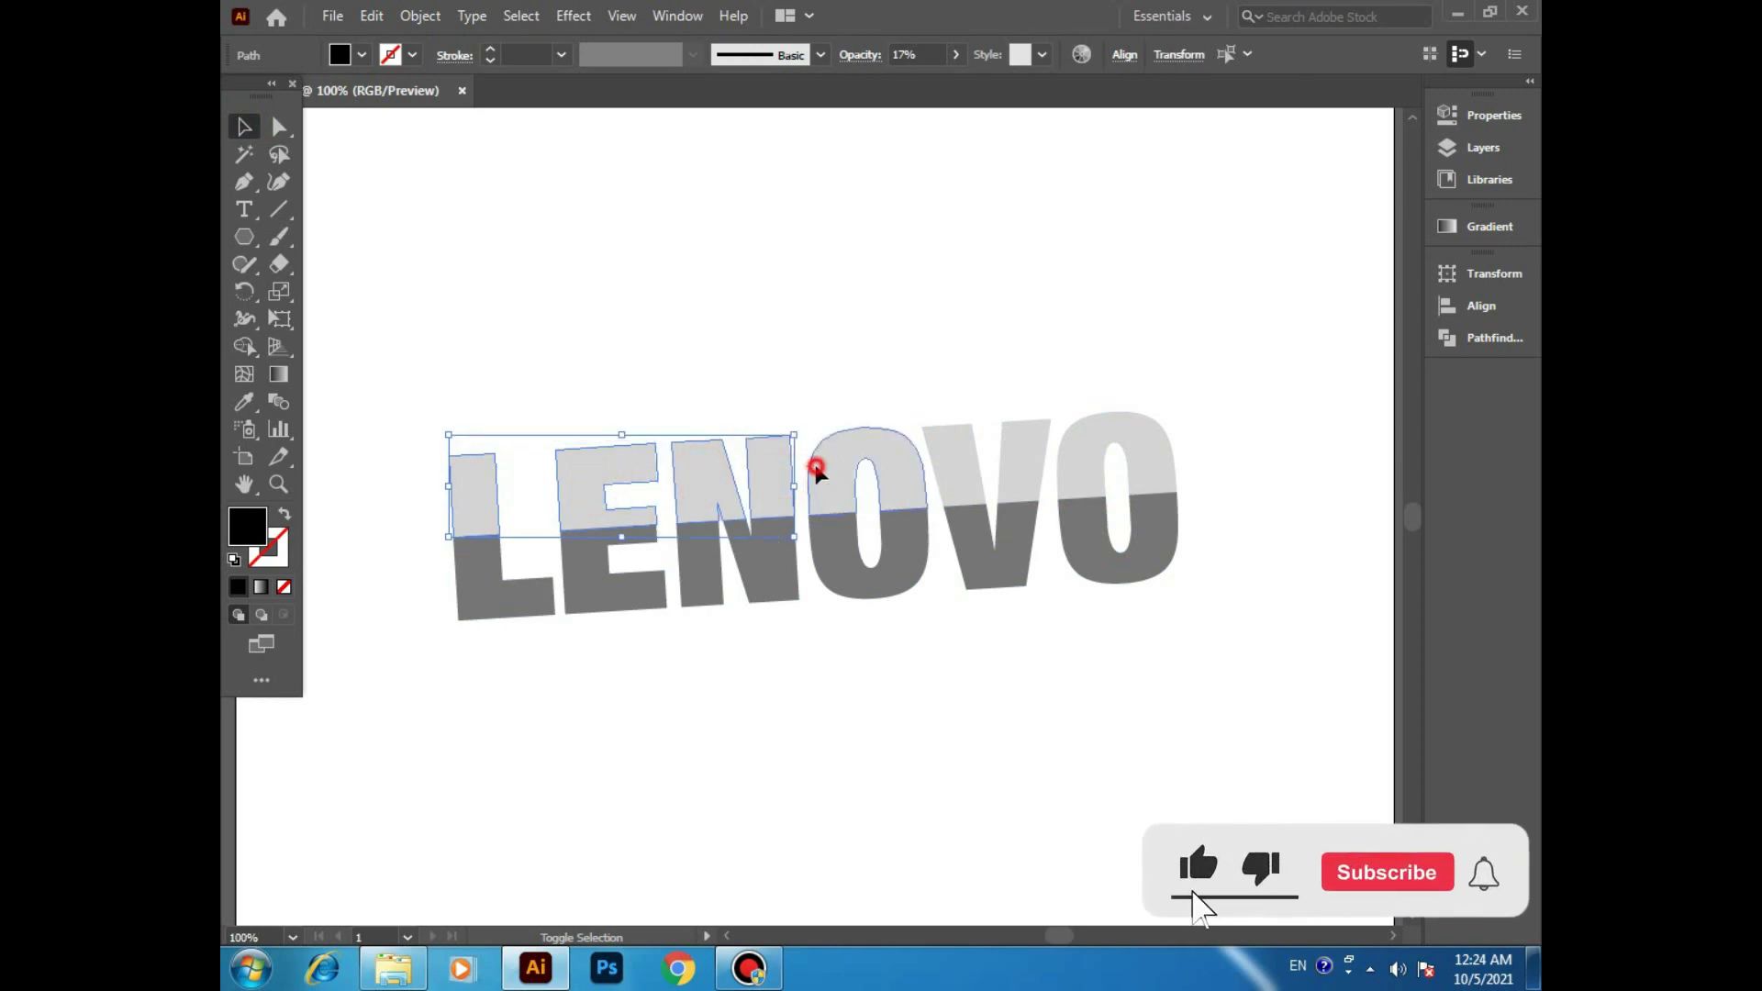
left_click(945, 455, "shift")
left_click(1024, 453, "shift")
left_click(1096, 455, "shift")
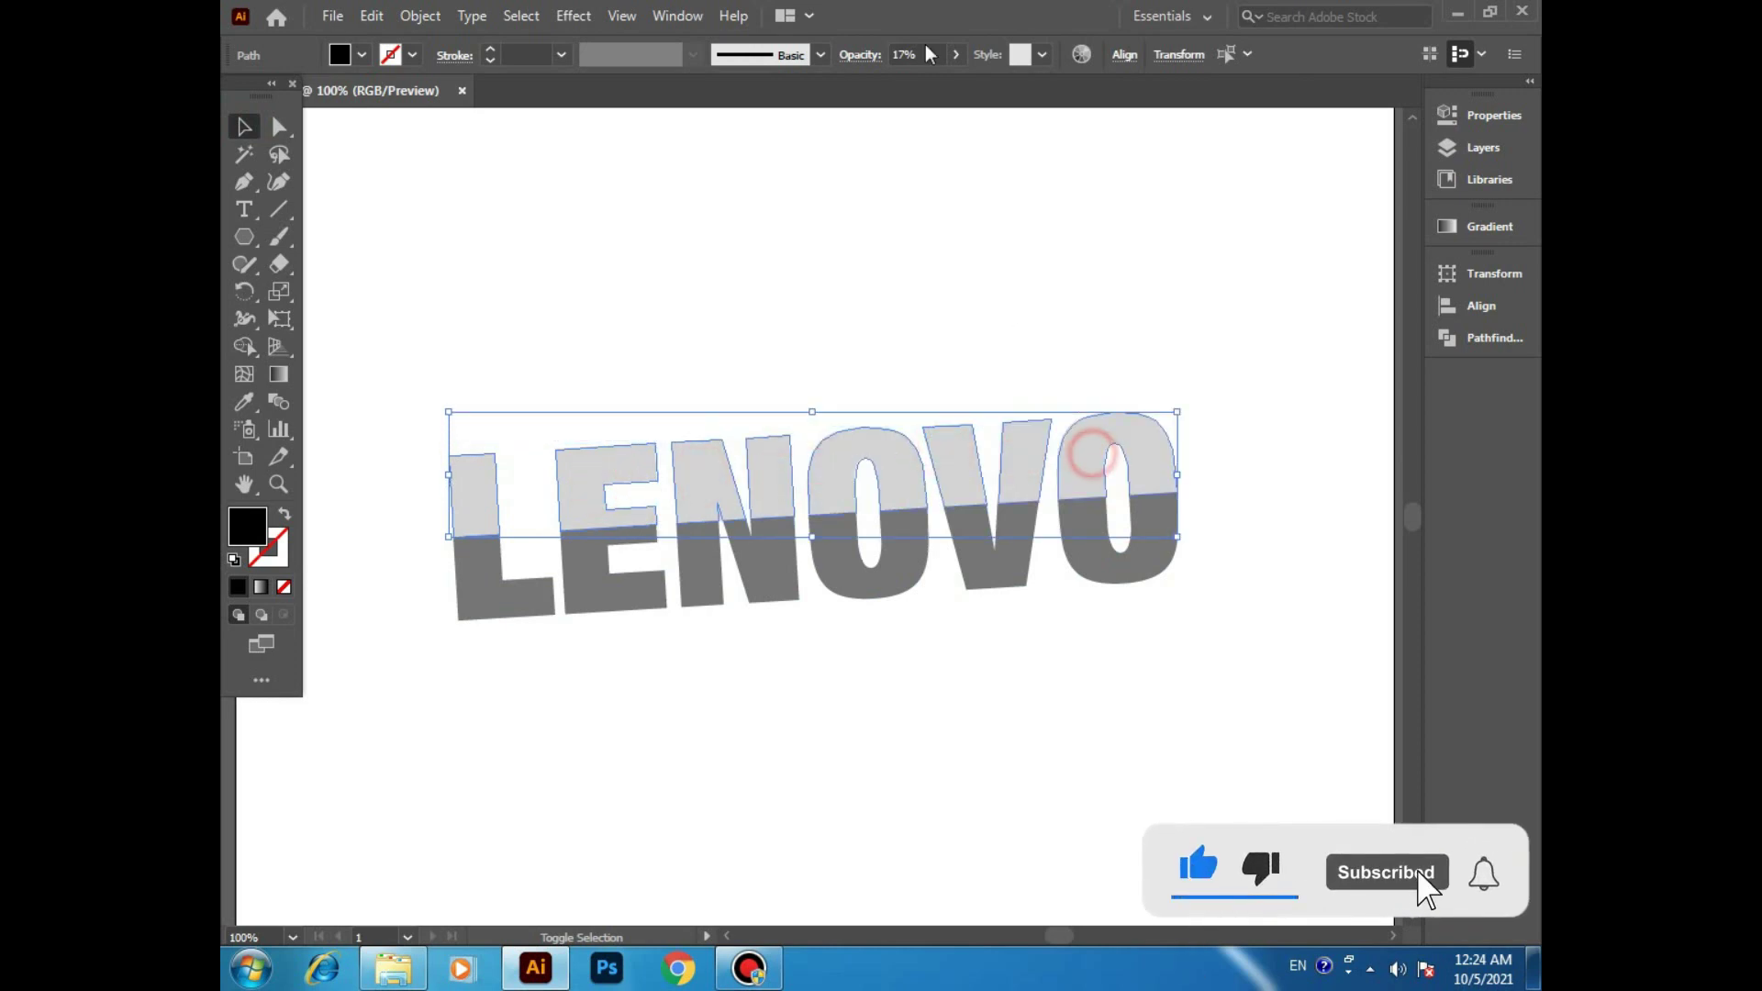
left_click(956, 54)
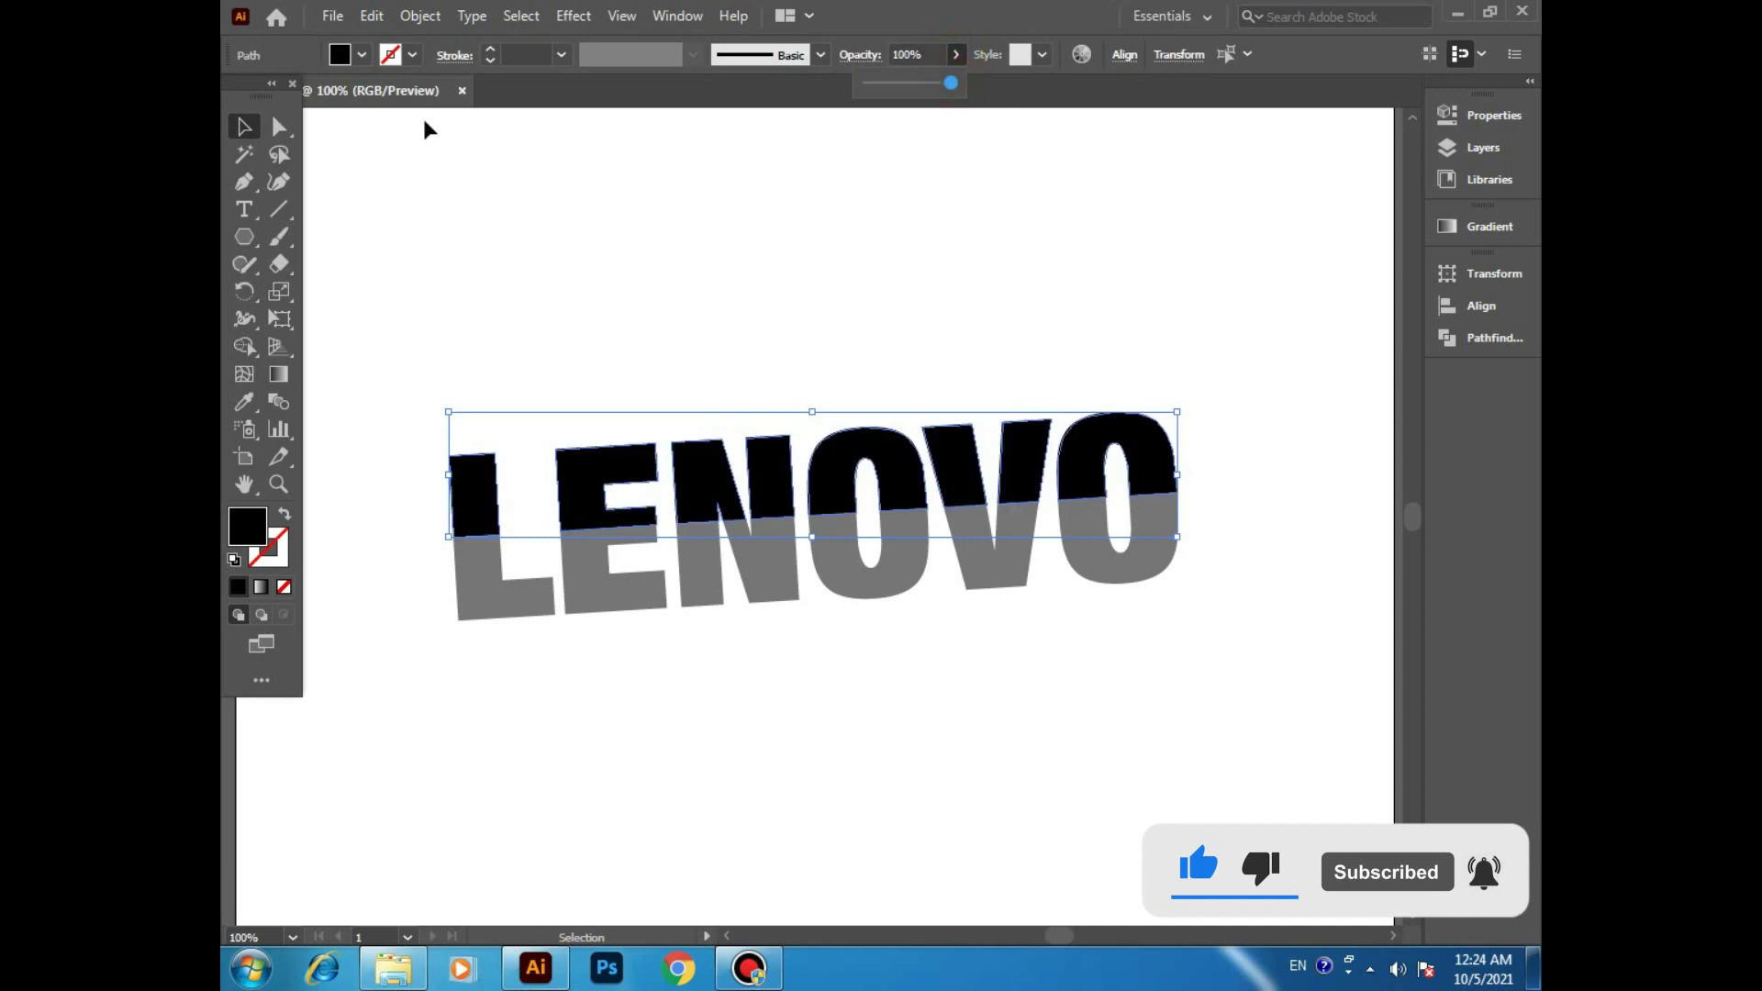
left_click(361, 55)
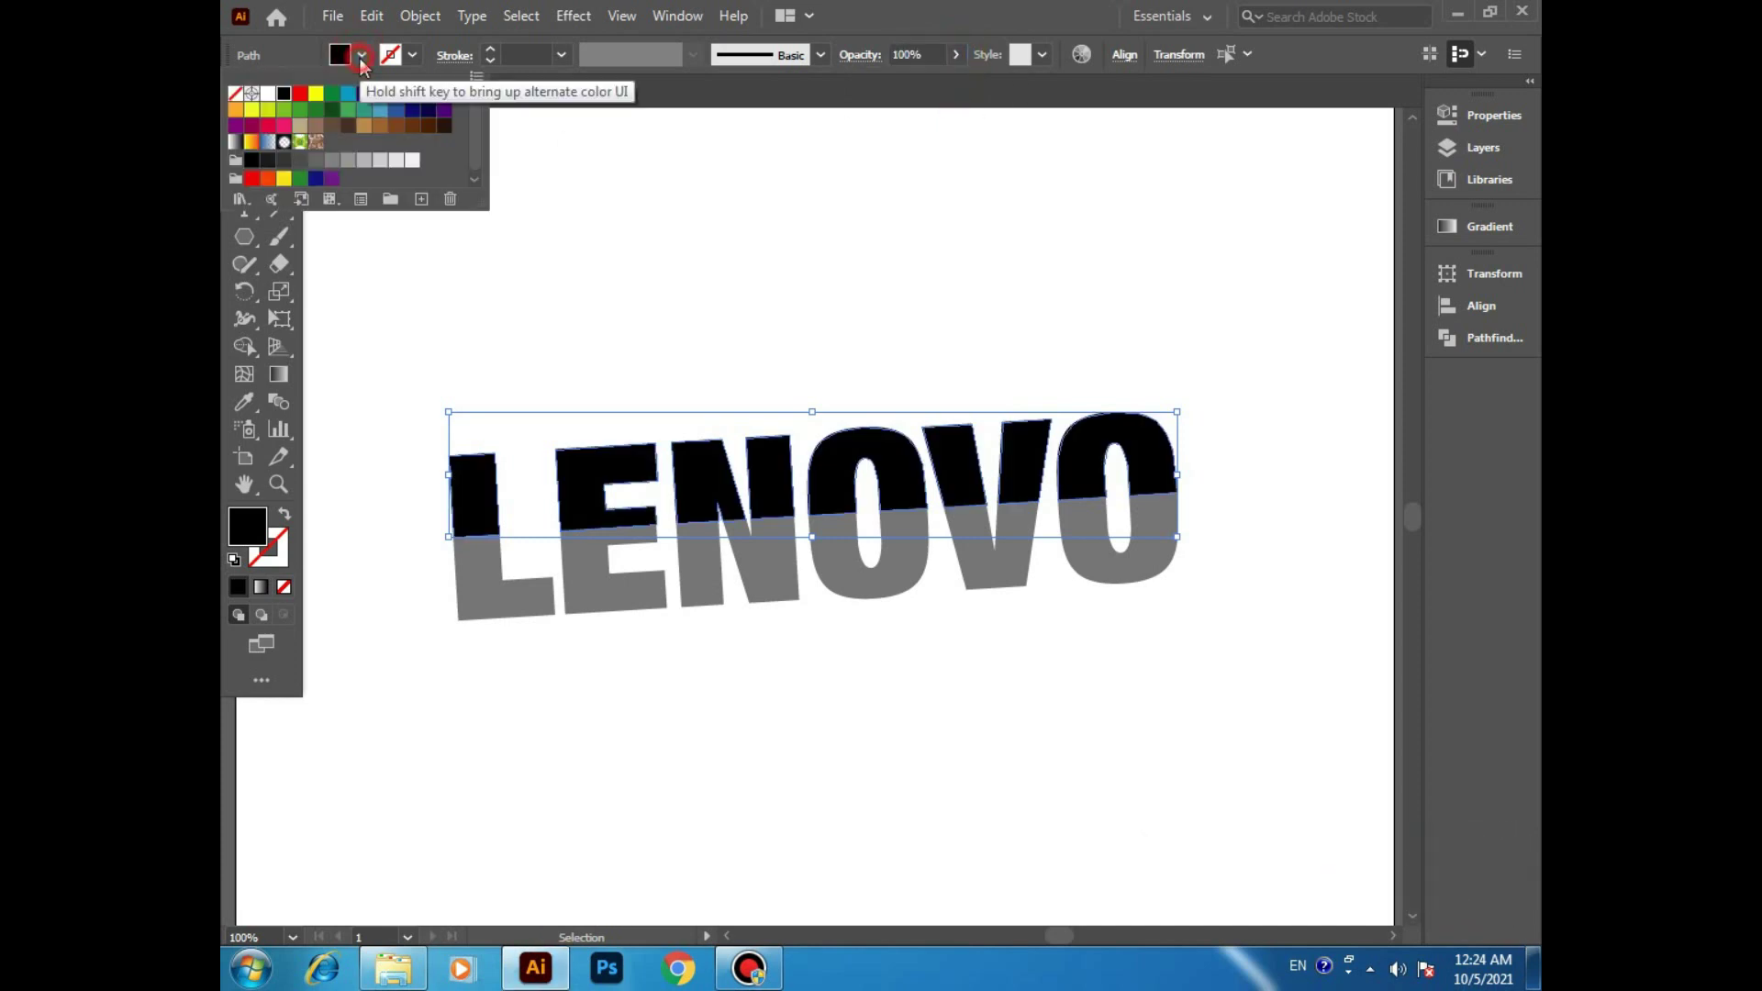
left_click(403, 103)
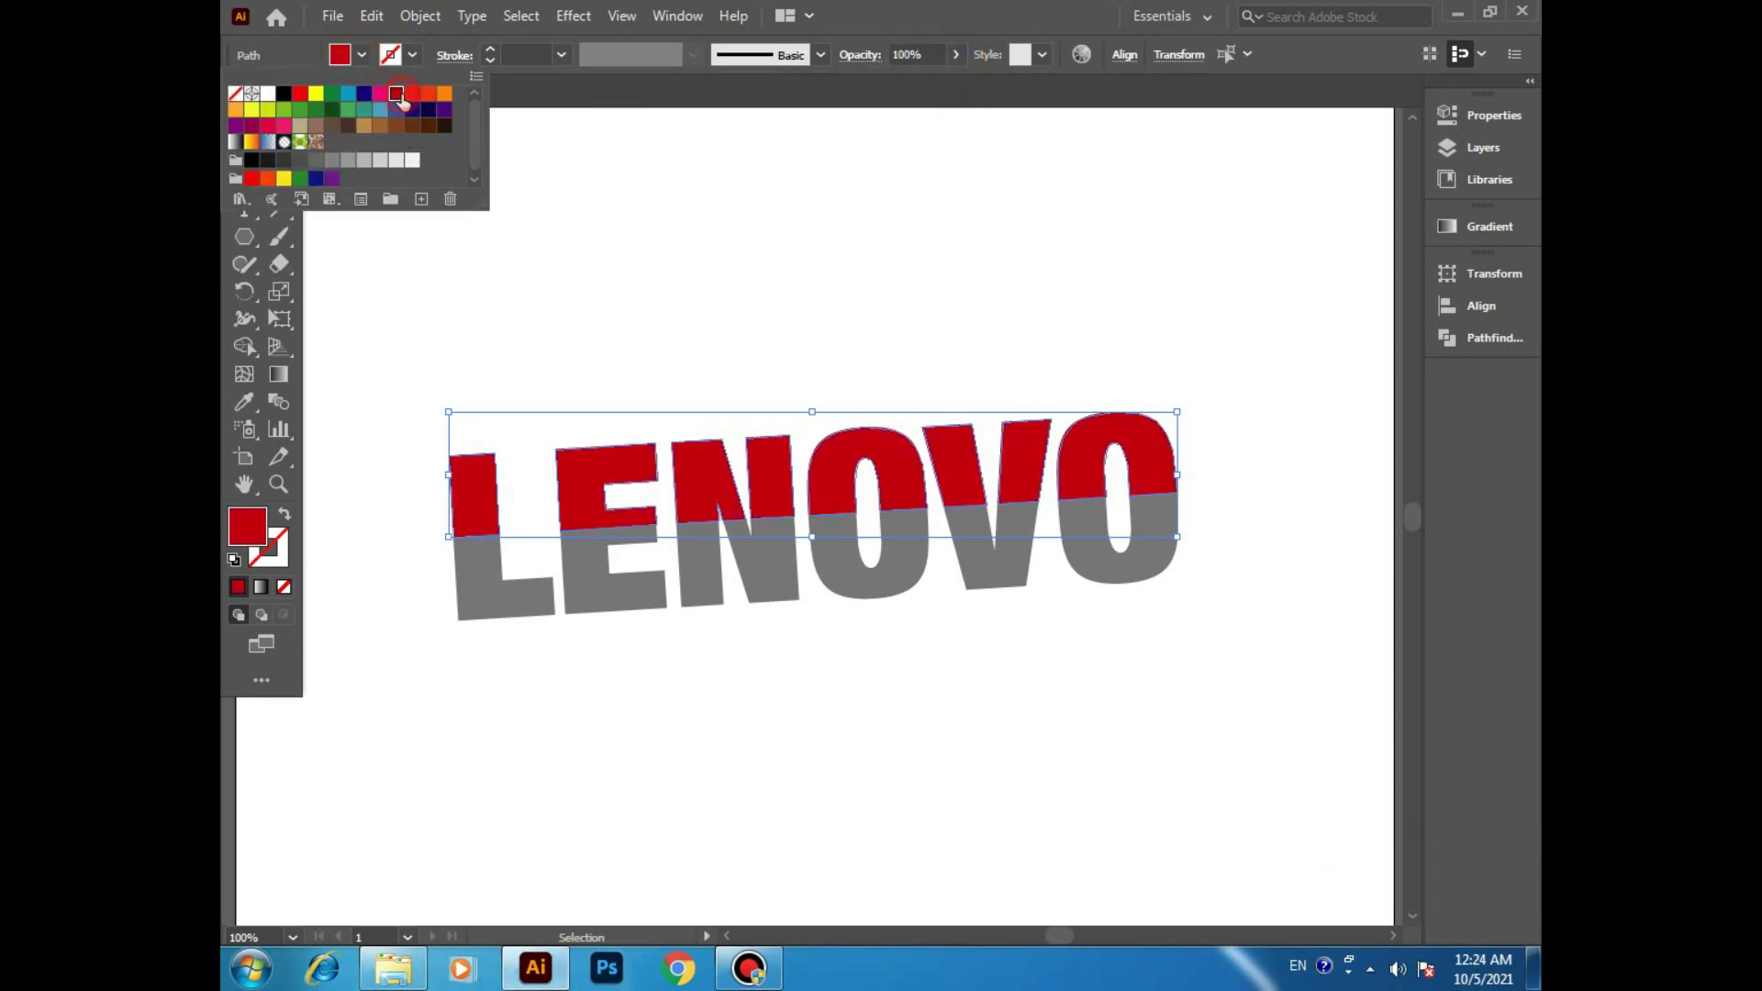
Give the lower half no stroke, 100% opacity and a navy blue fill
left_click(500, 608)
left_click(503, 694)
left_click(547, 581)
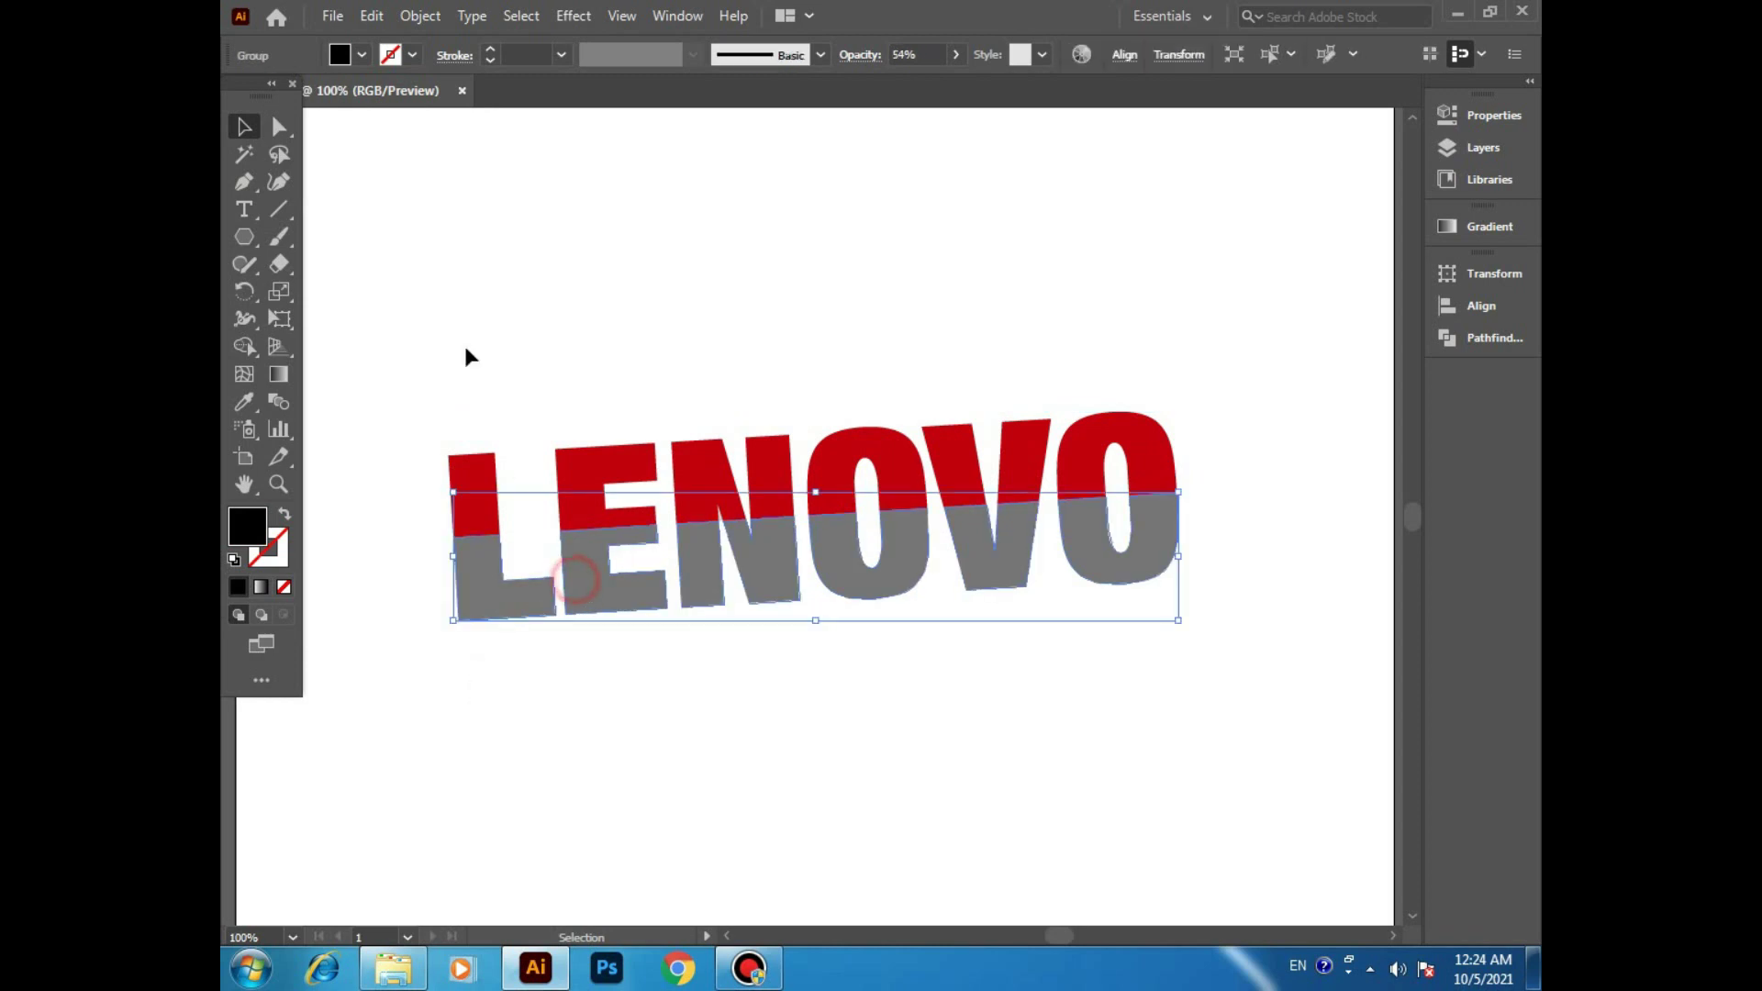
left_click(414, 56)
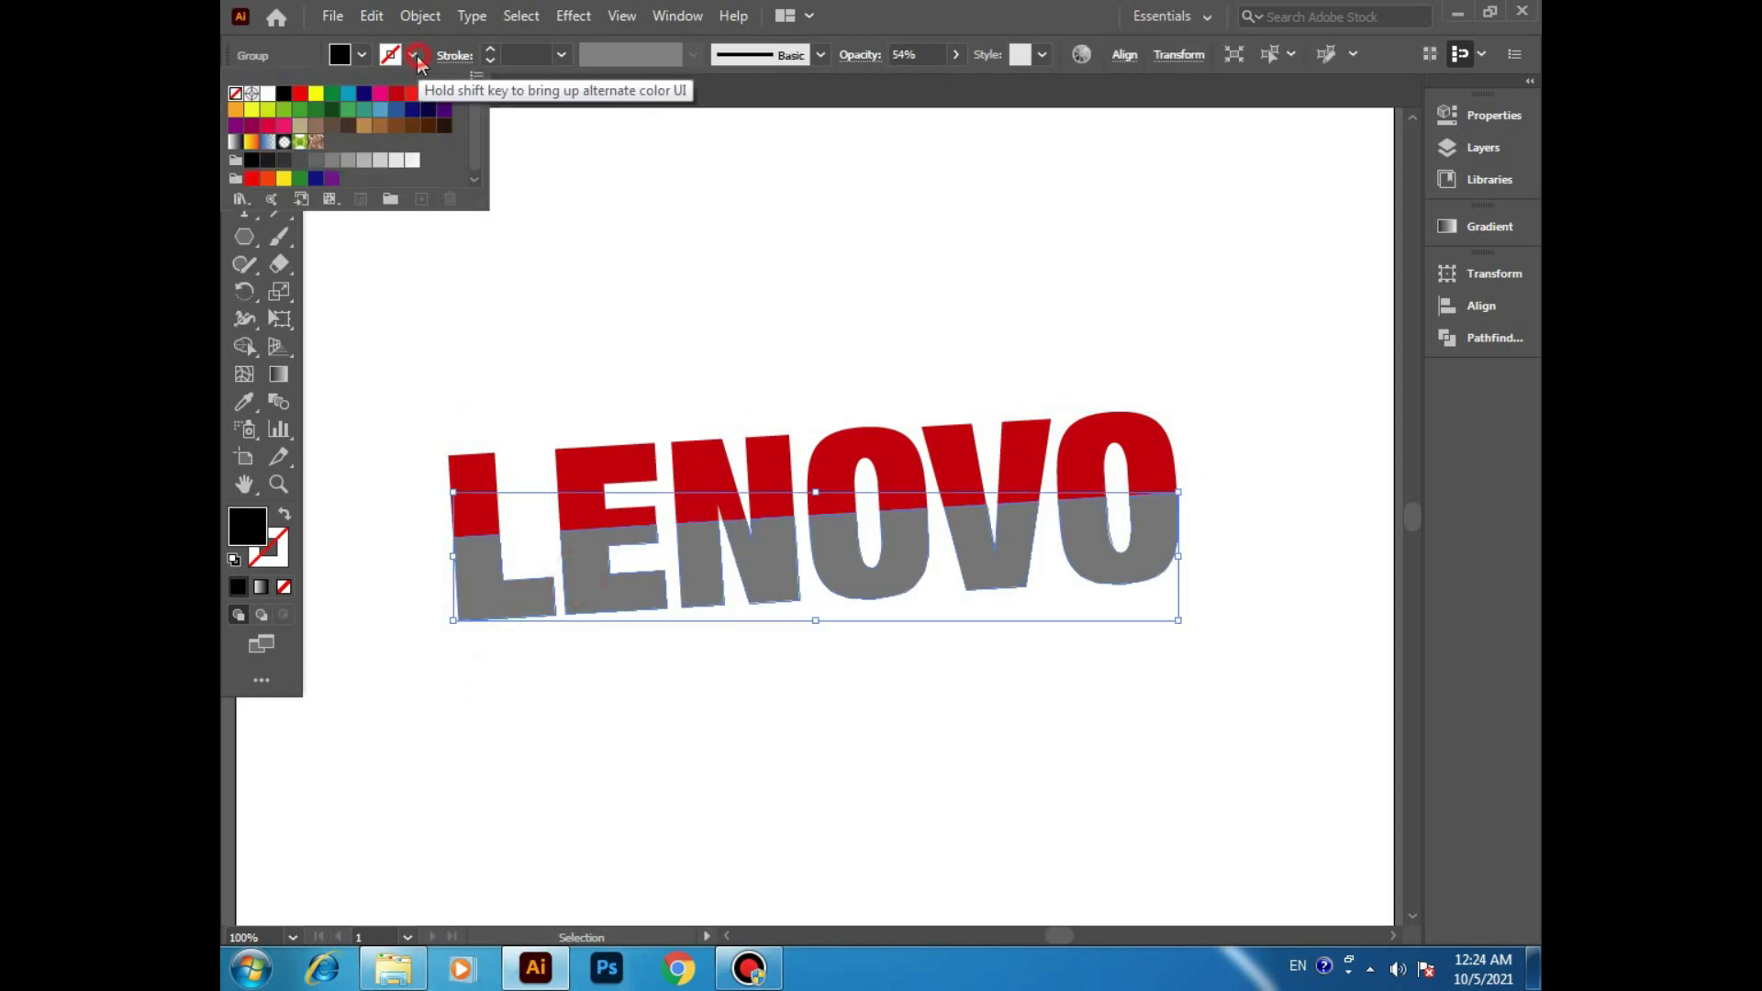
left_click(365, 94)
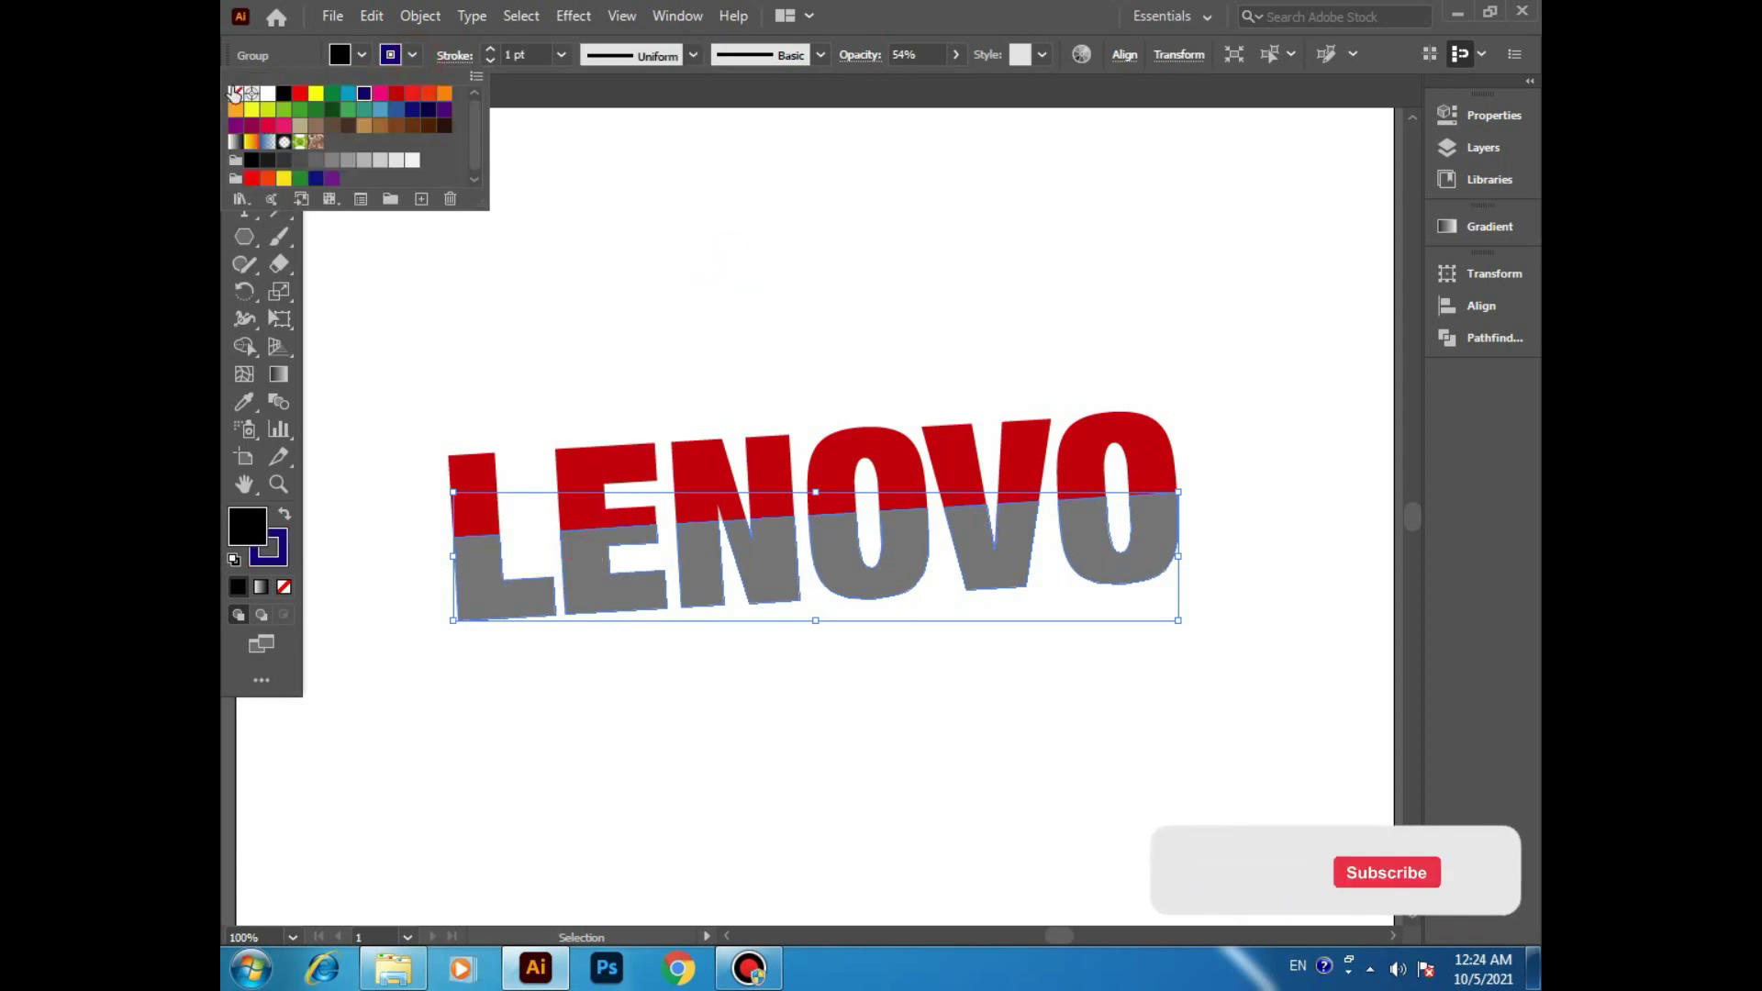
left_click(235, 93)
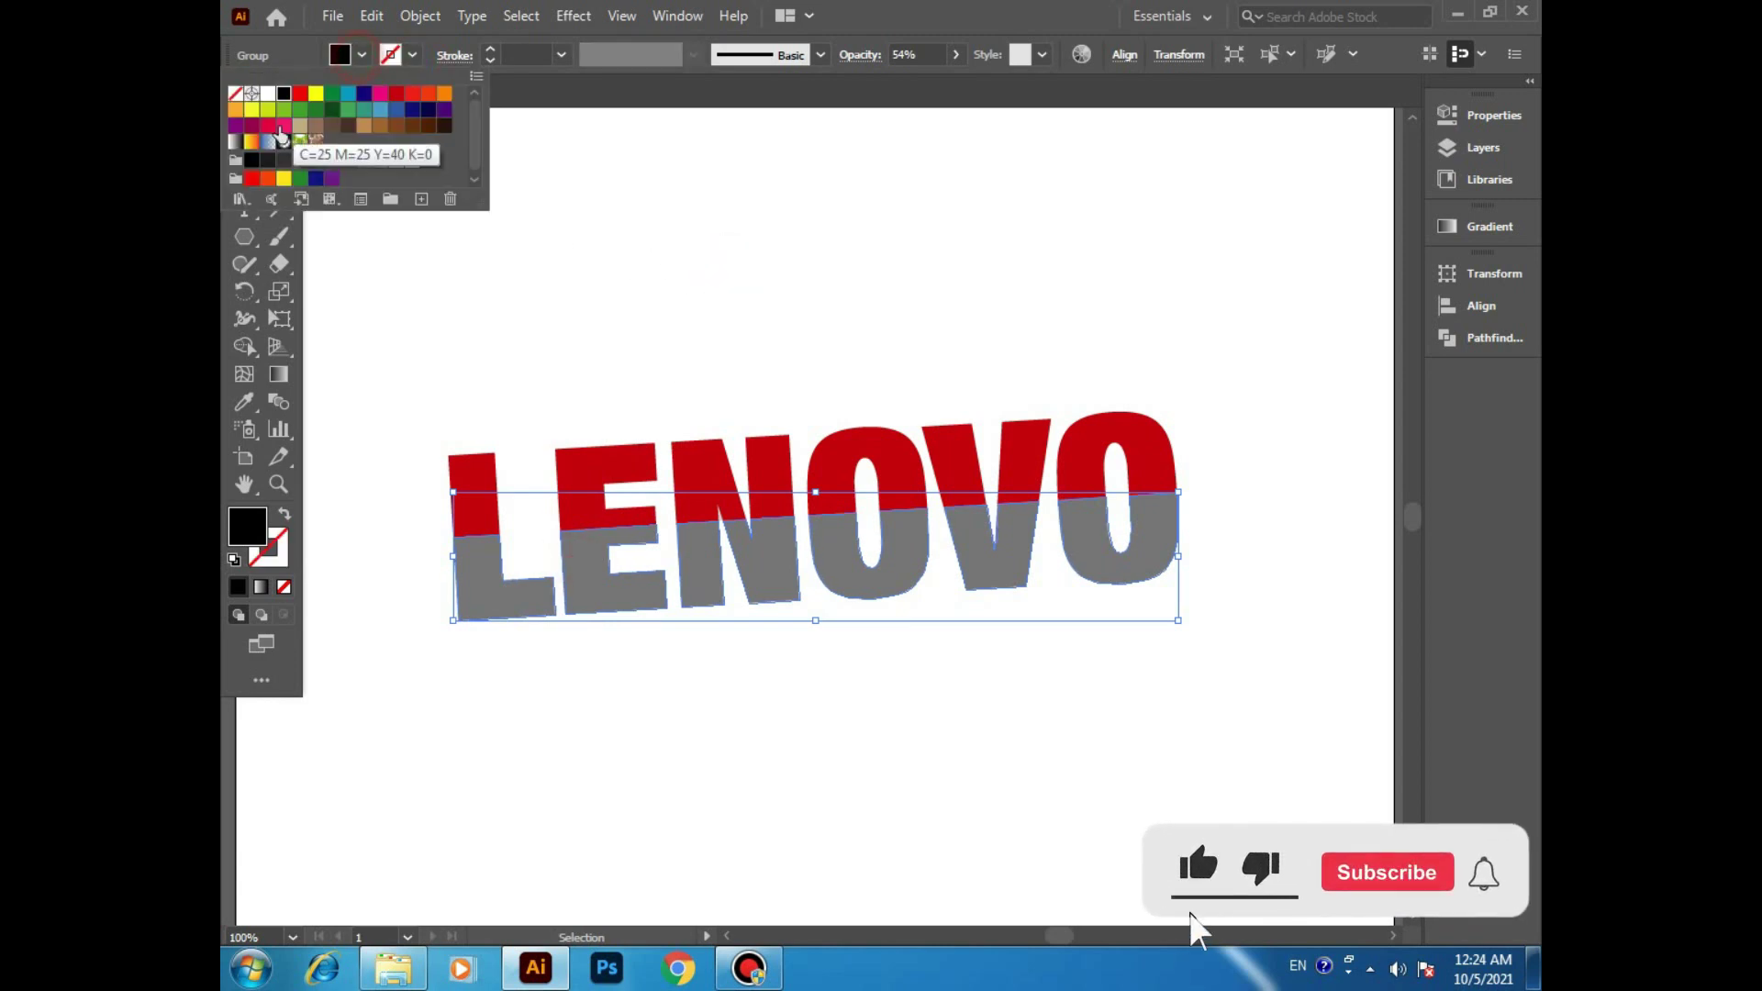
left_click(955, 54)
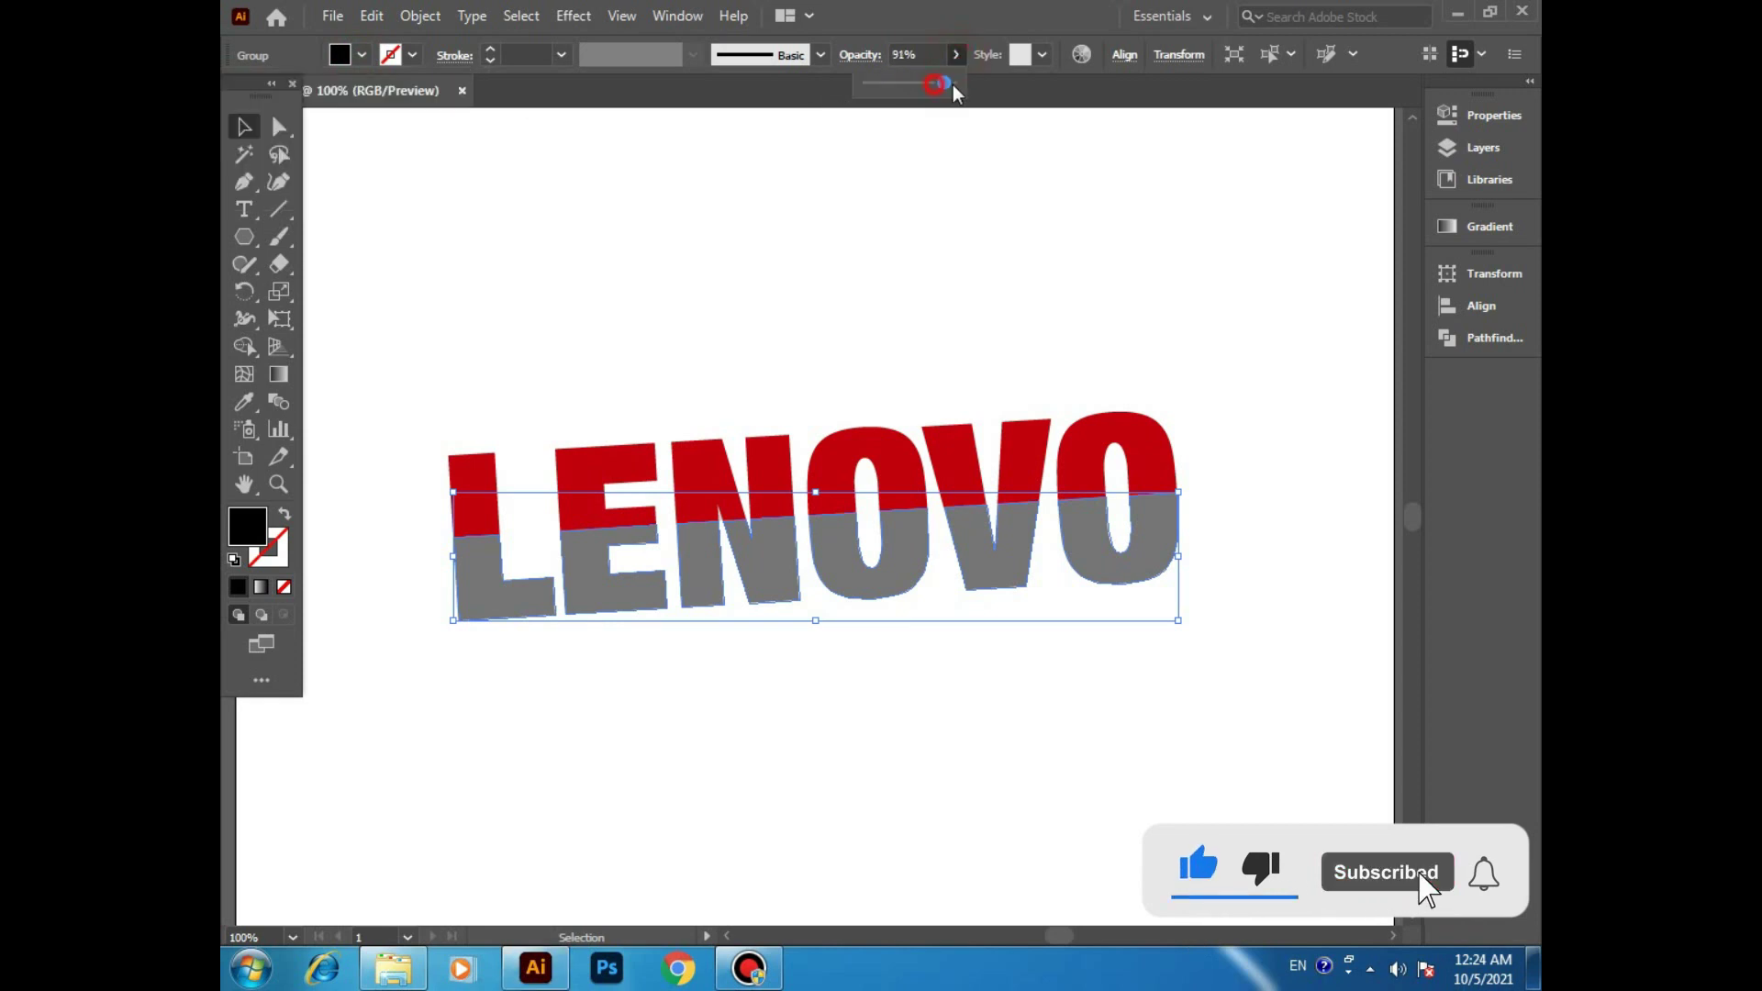
left_click_drag(910, 83, 951, 82)
left_click(362, 54)
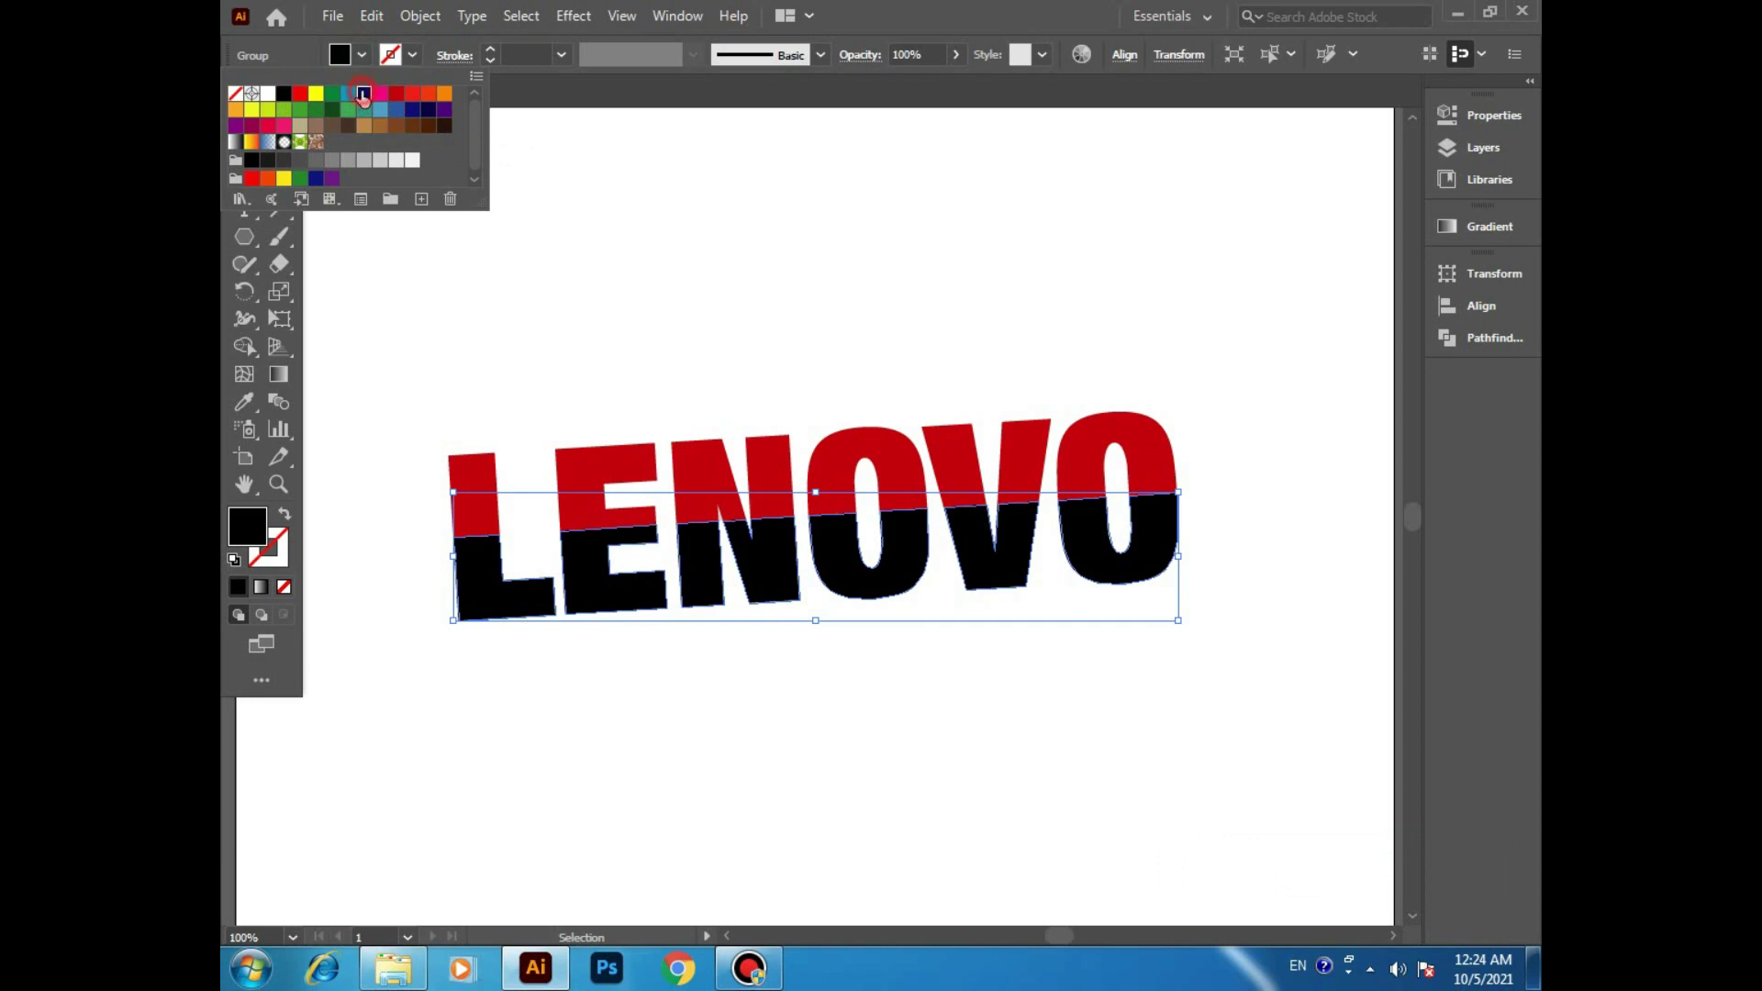
left_click(365, 93)
left_click(436, 239)
left_click(645, 711)
left_click(692, 606)
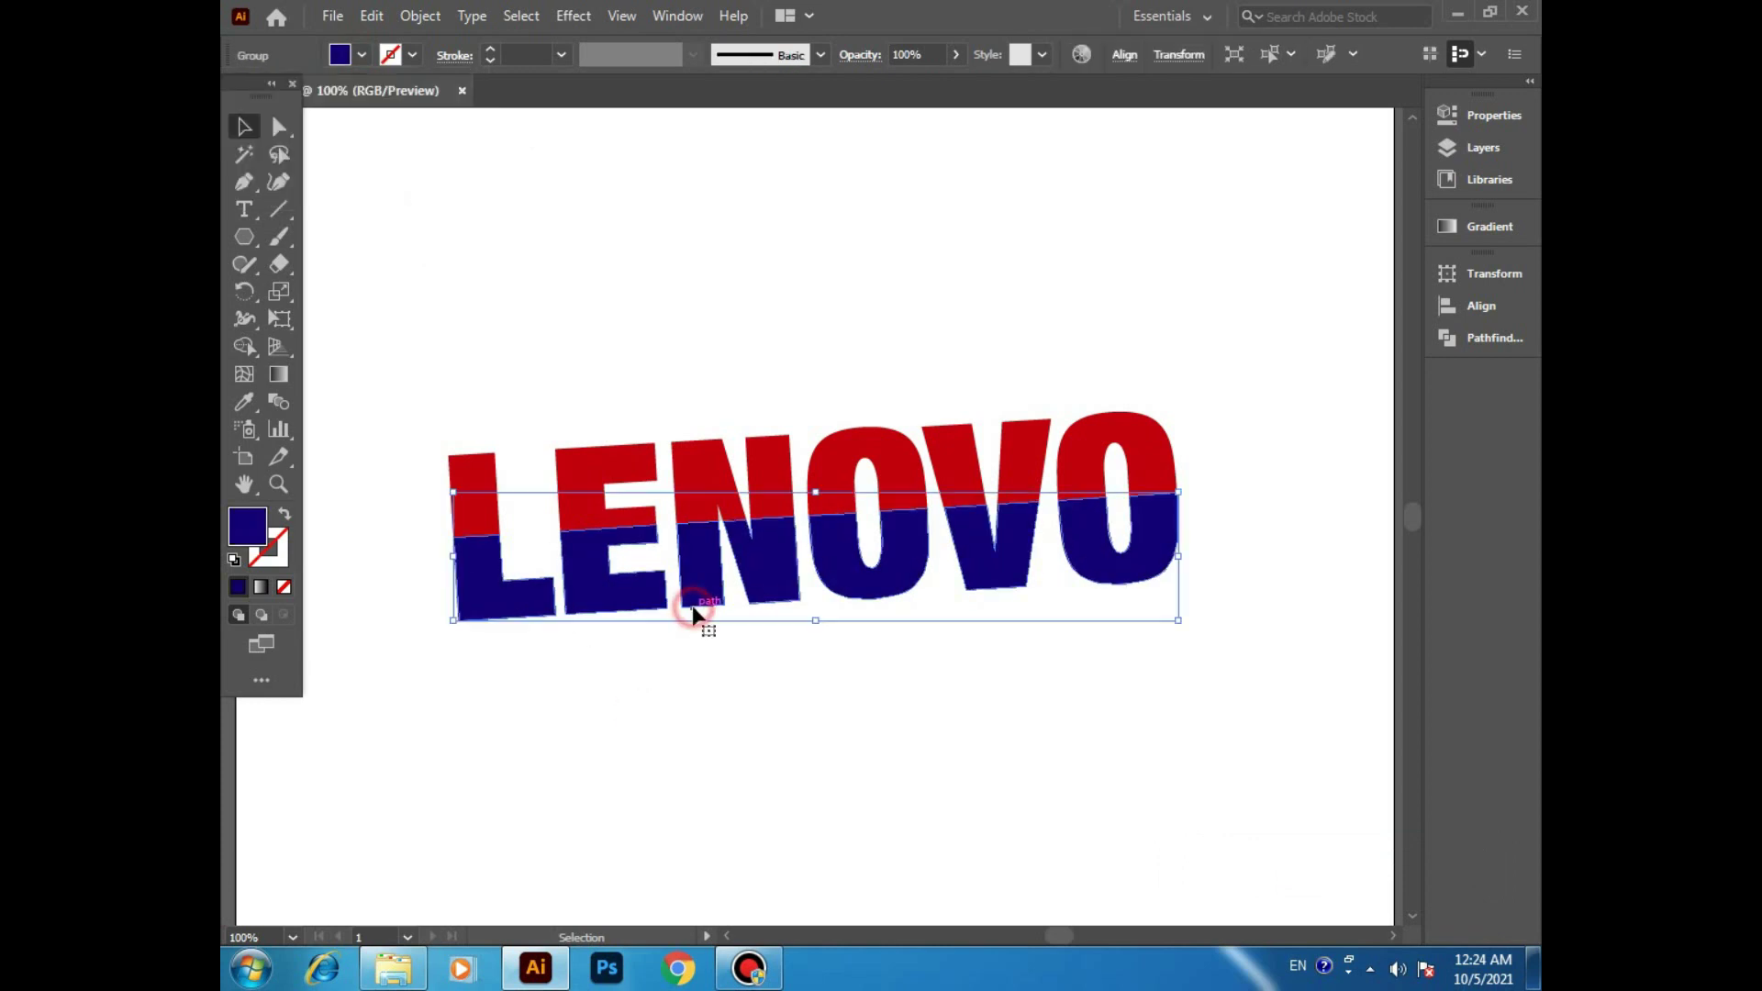
Nudge the navy lower half down with the arrow keys to open a thin white gap
key("Down")
key("Down")
key("Down")
key("Left")
key("Left")
key("Left")
key("Right")
key("Right")
key("Right")
key("Right")
key("Right")
key("Down")
key("Down")
key("Up")
key("Left")
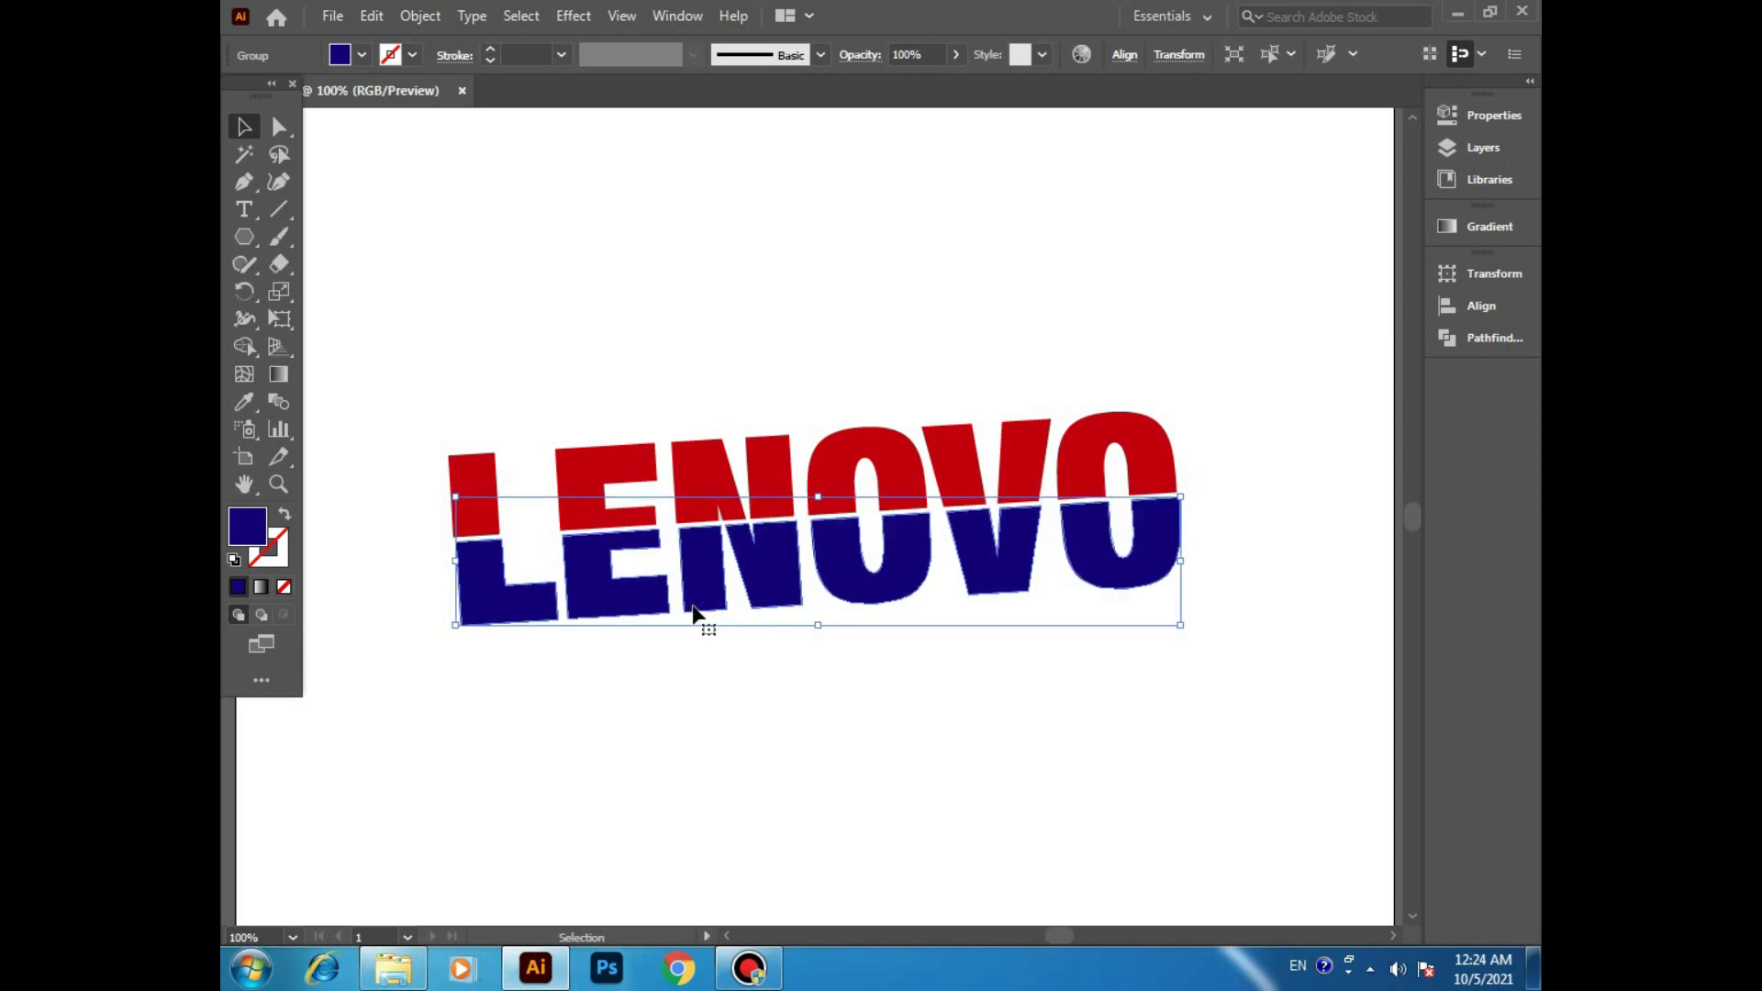
key("Up")
key("Right")
key("Right")
key("Right")
key("Right")
key("Right")
key("Right")
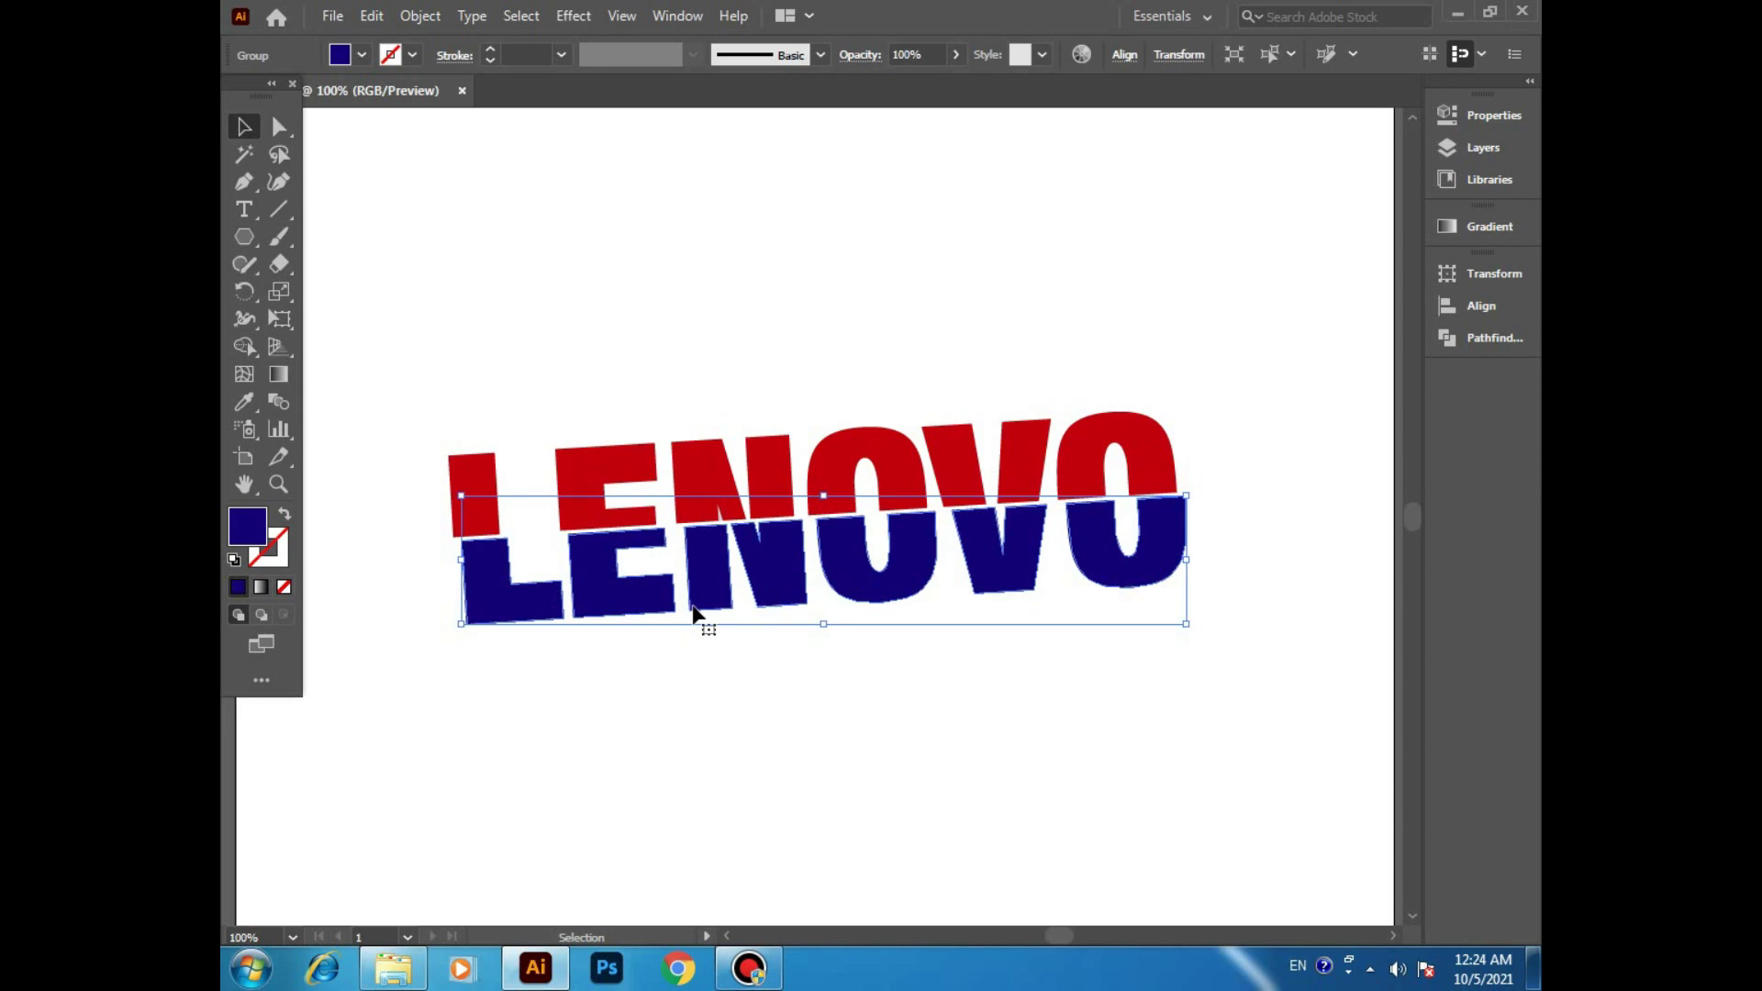
left_click(701, 684)
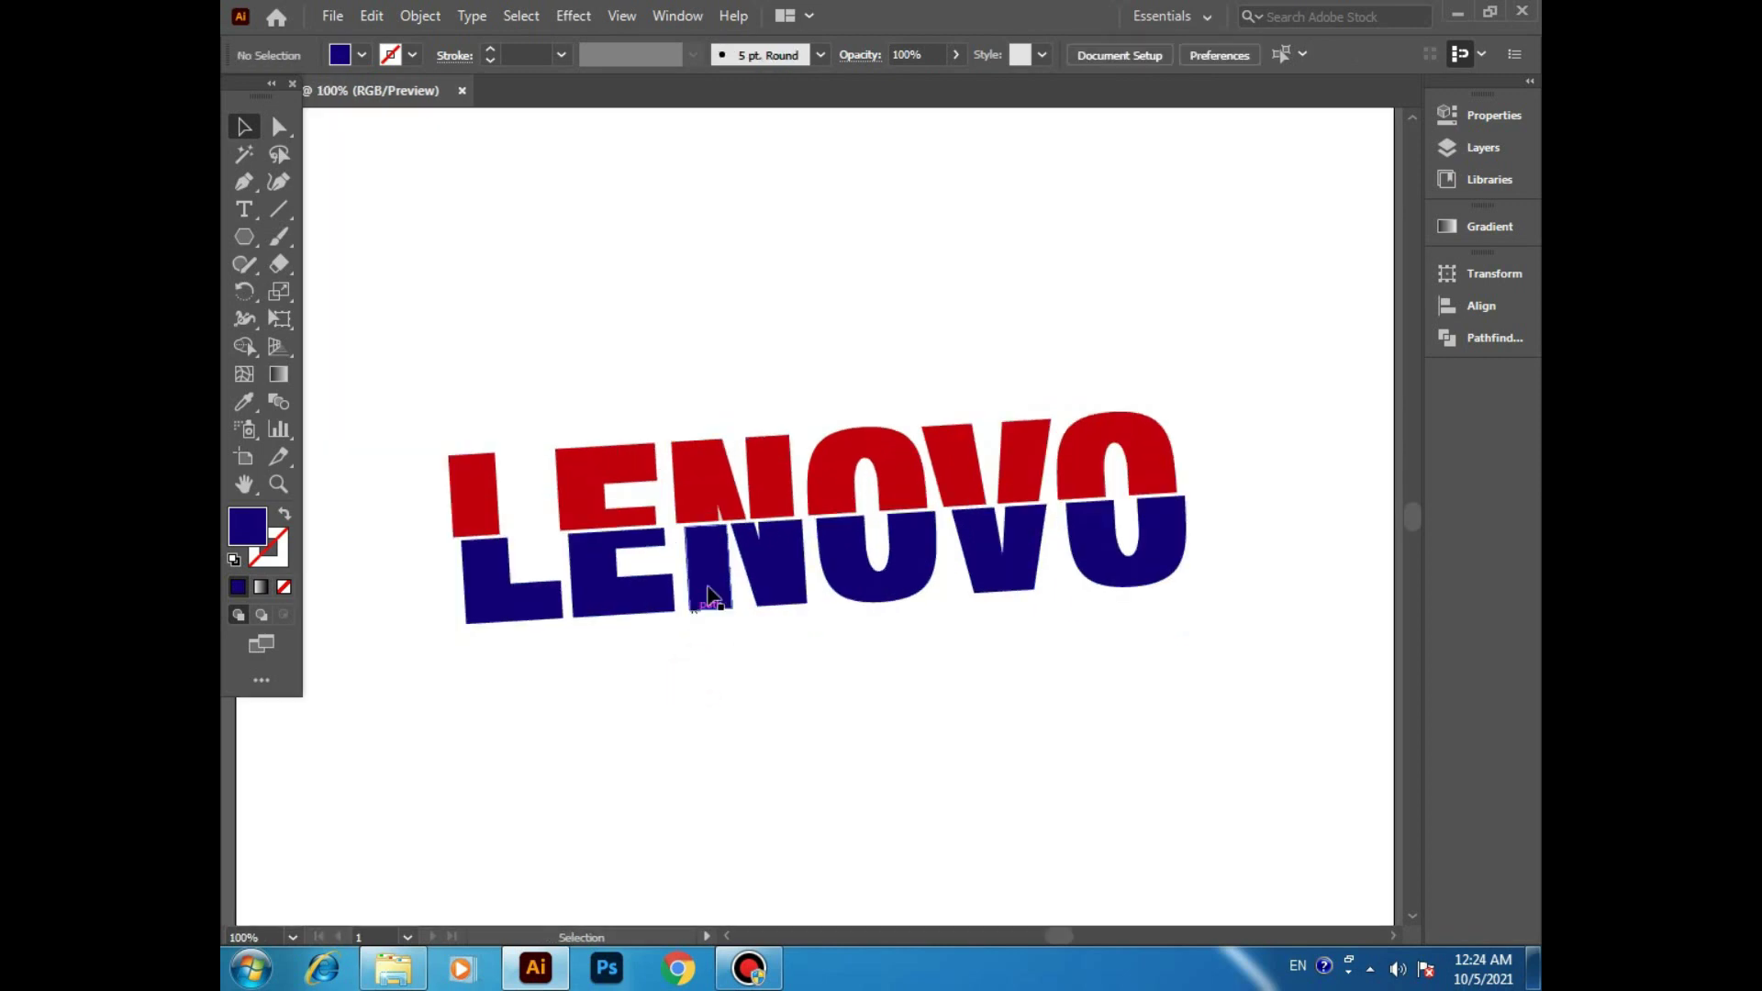
Fine-tune the navy half slightly left and up, then deselect to view the lettering
left_click(754, 532)
key("Left")
key("Left")
key("Left")
key("Up")
key("Up")
key("Up")
key("Left")
key("Left")
key("Left")
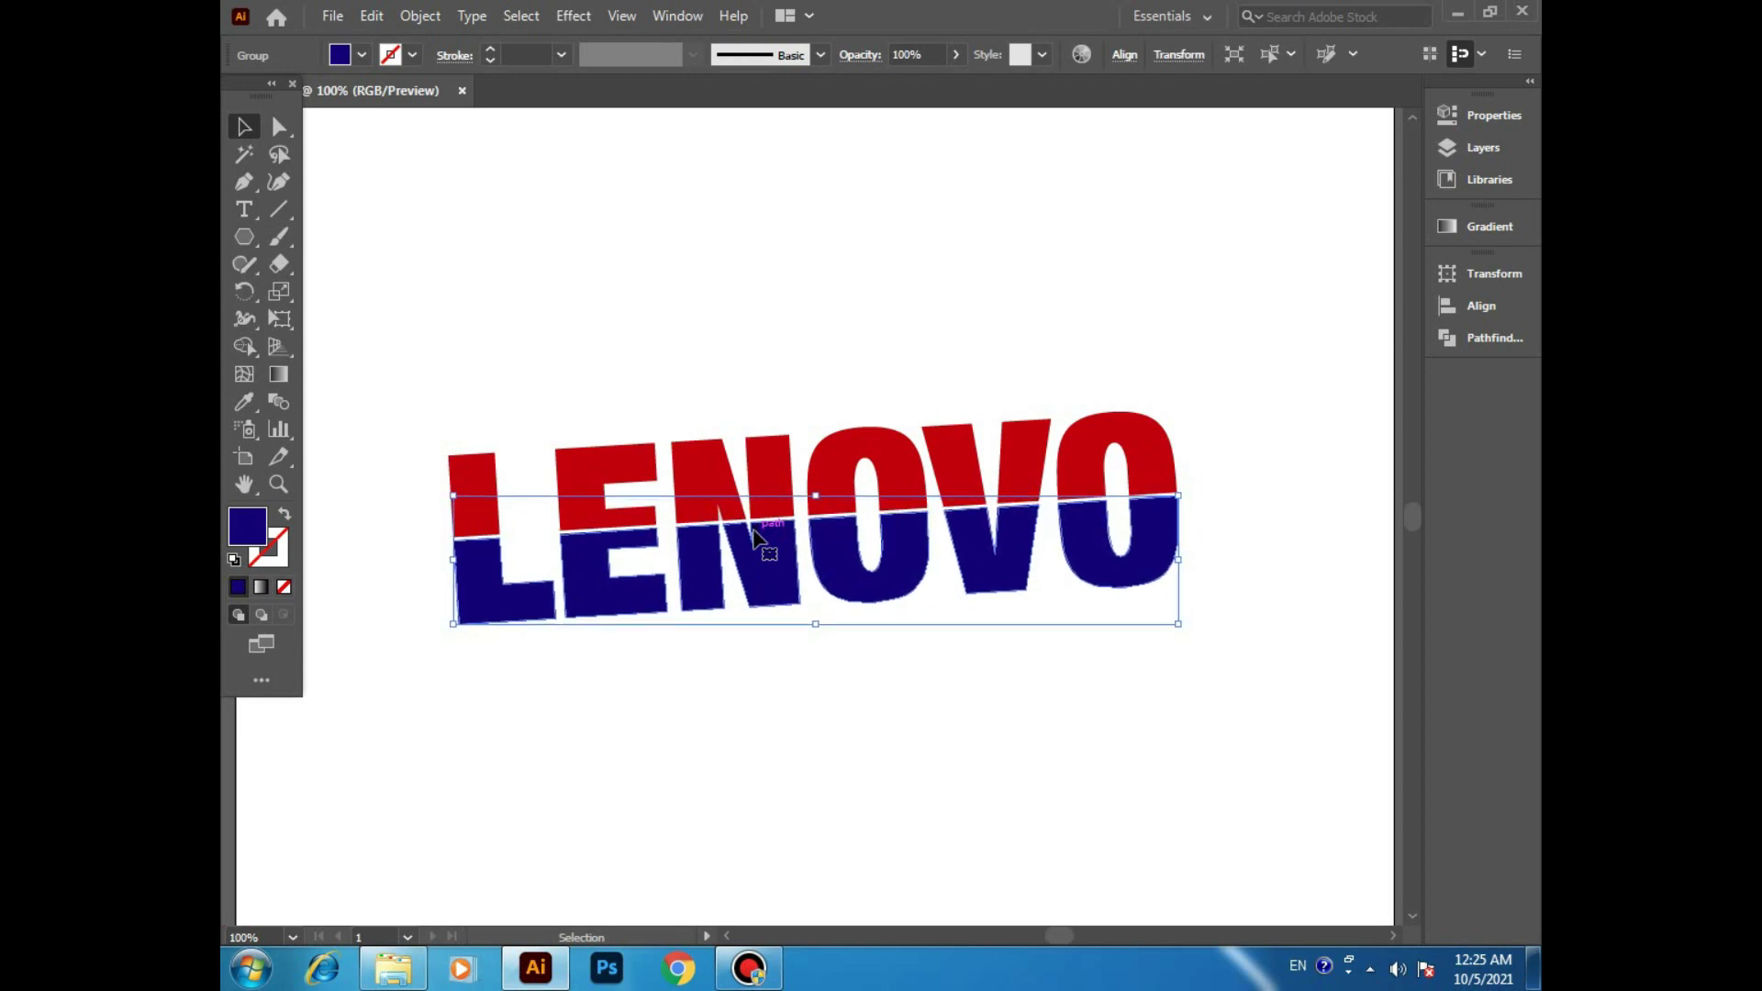
left_click(696, 753)
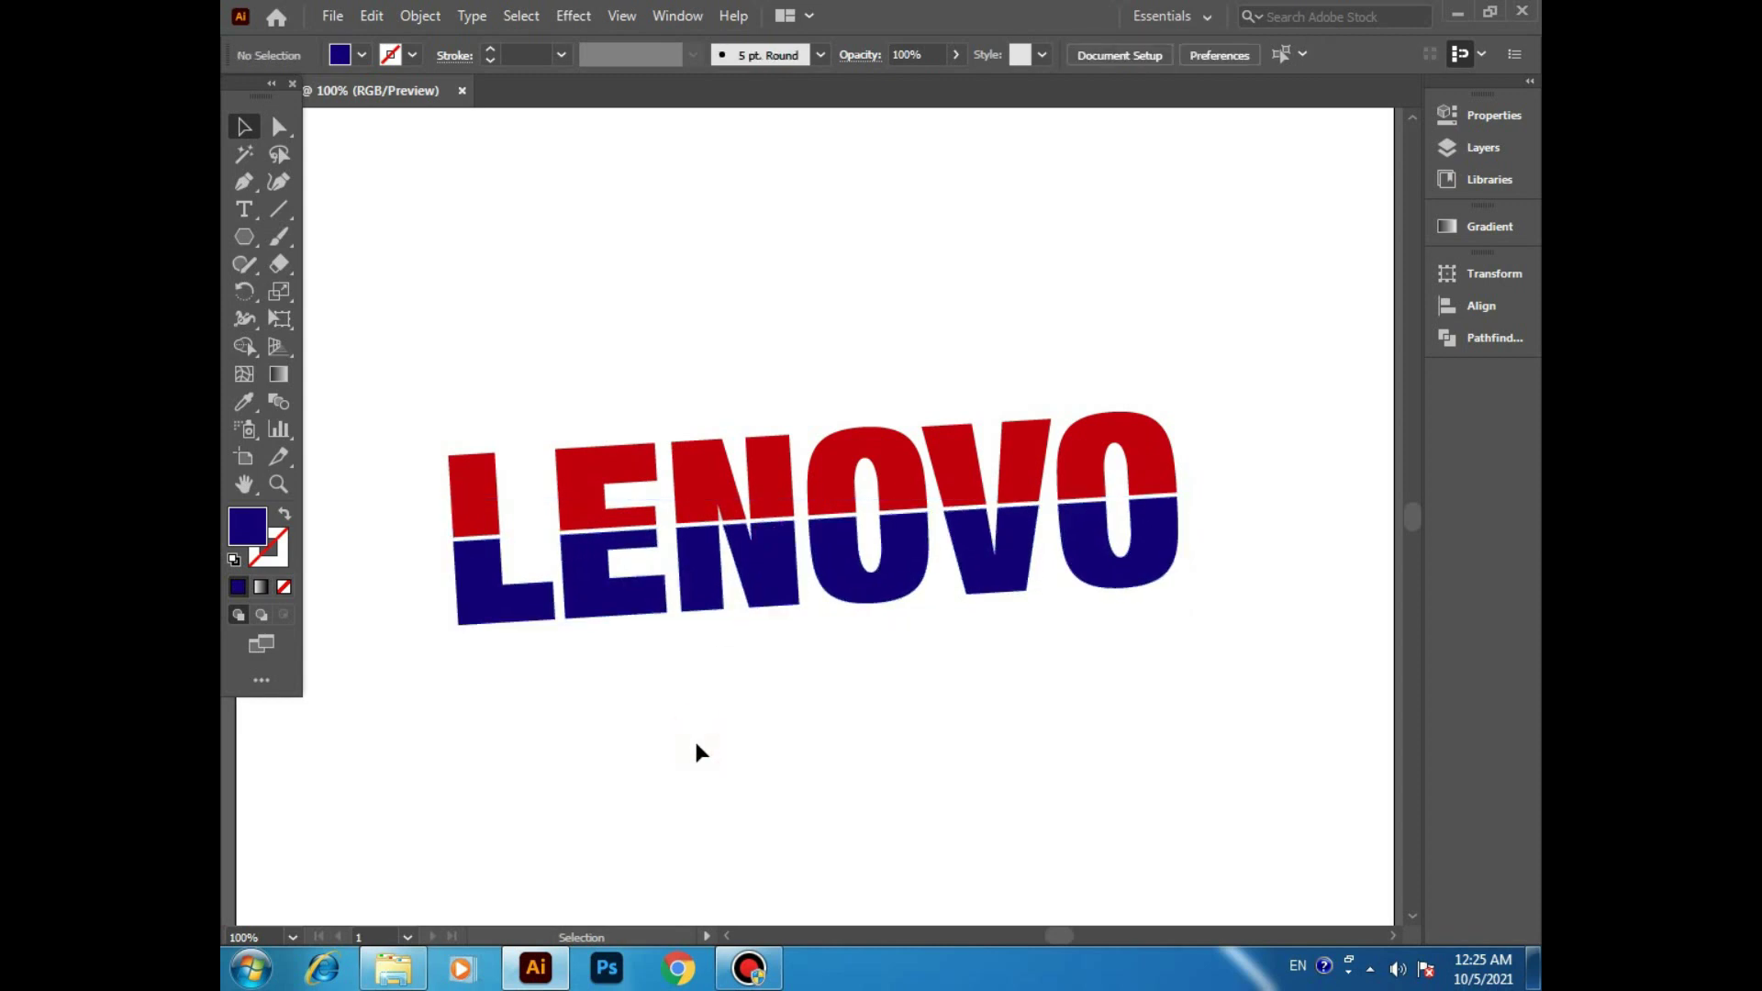
Zoom in and out to inspect the white gap, then select and delete all LENOVO artwork
key("ctrl+minus")
key("ctrl+equal")
key("ctrl+equal")
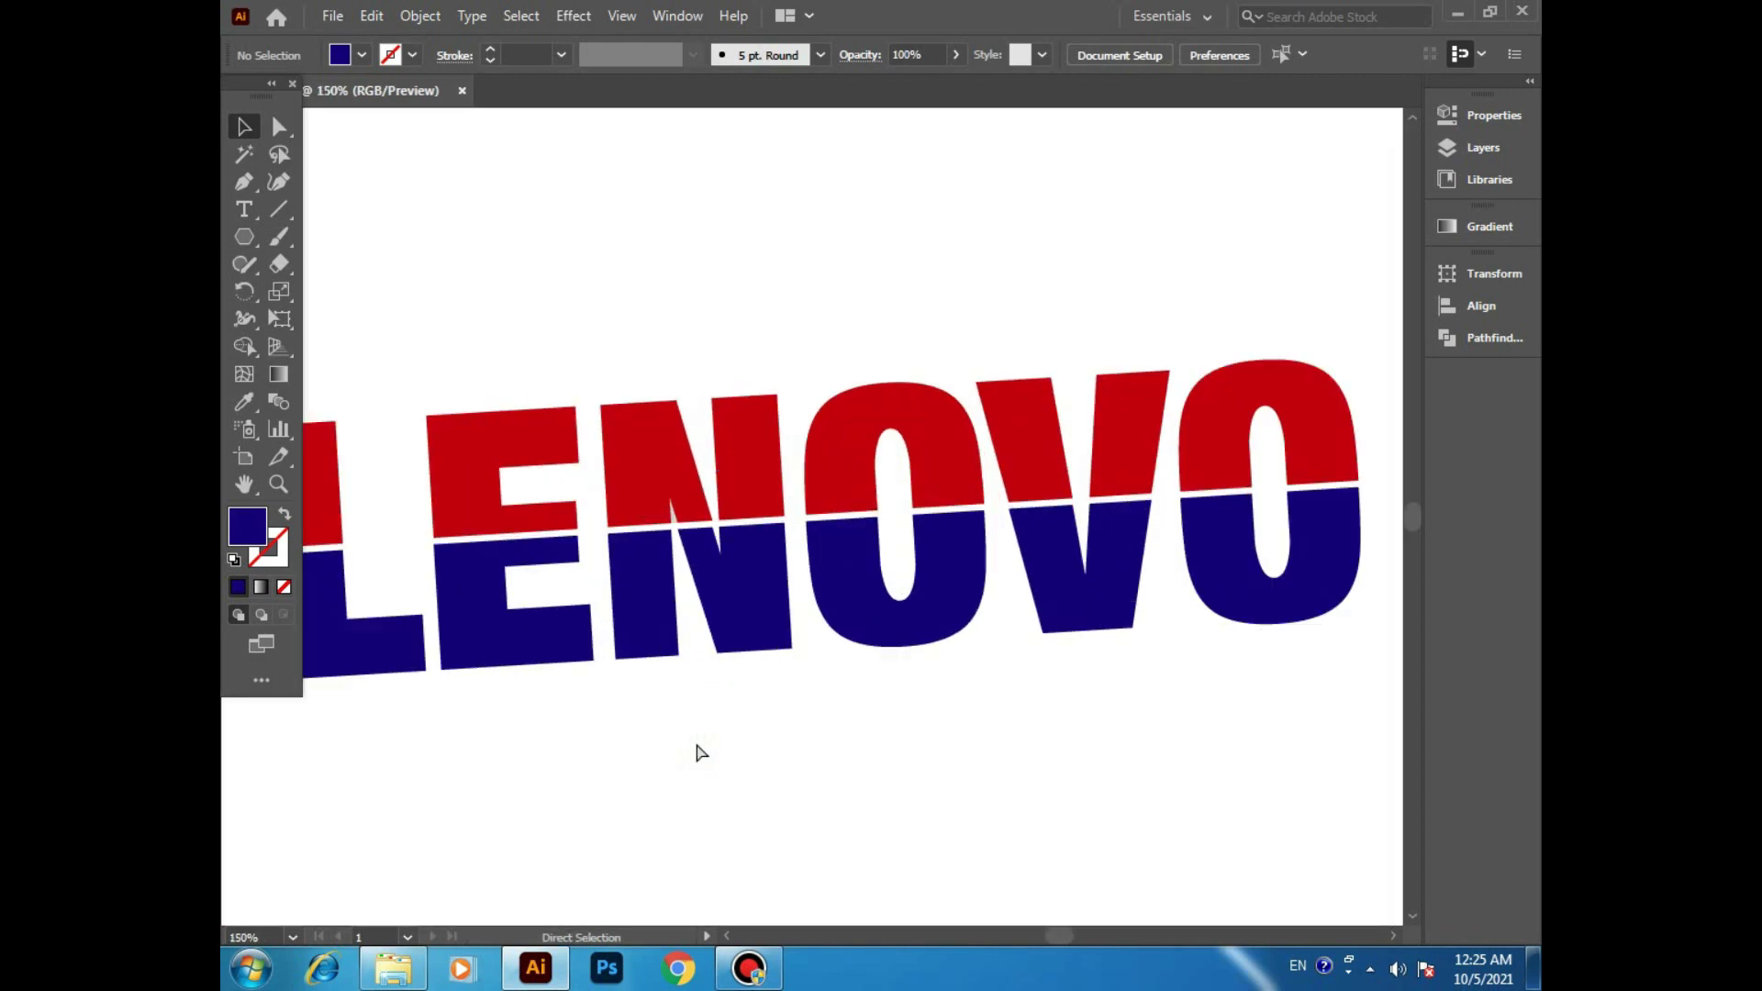
key("ctrl+minus")
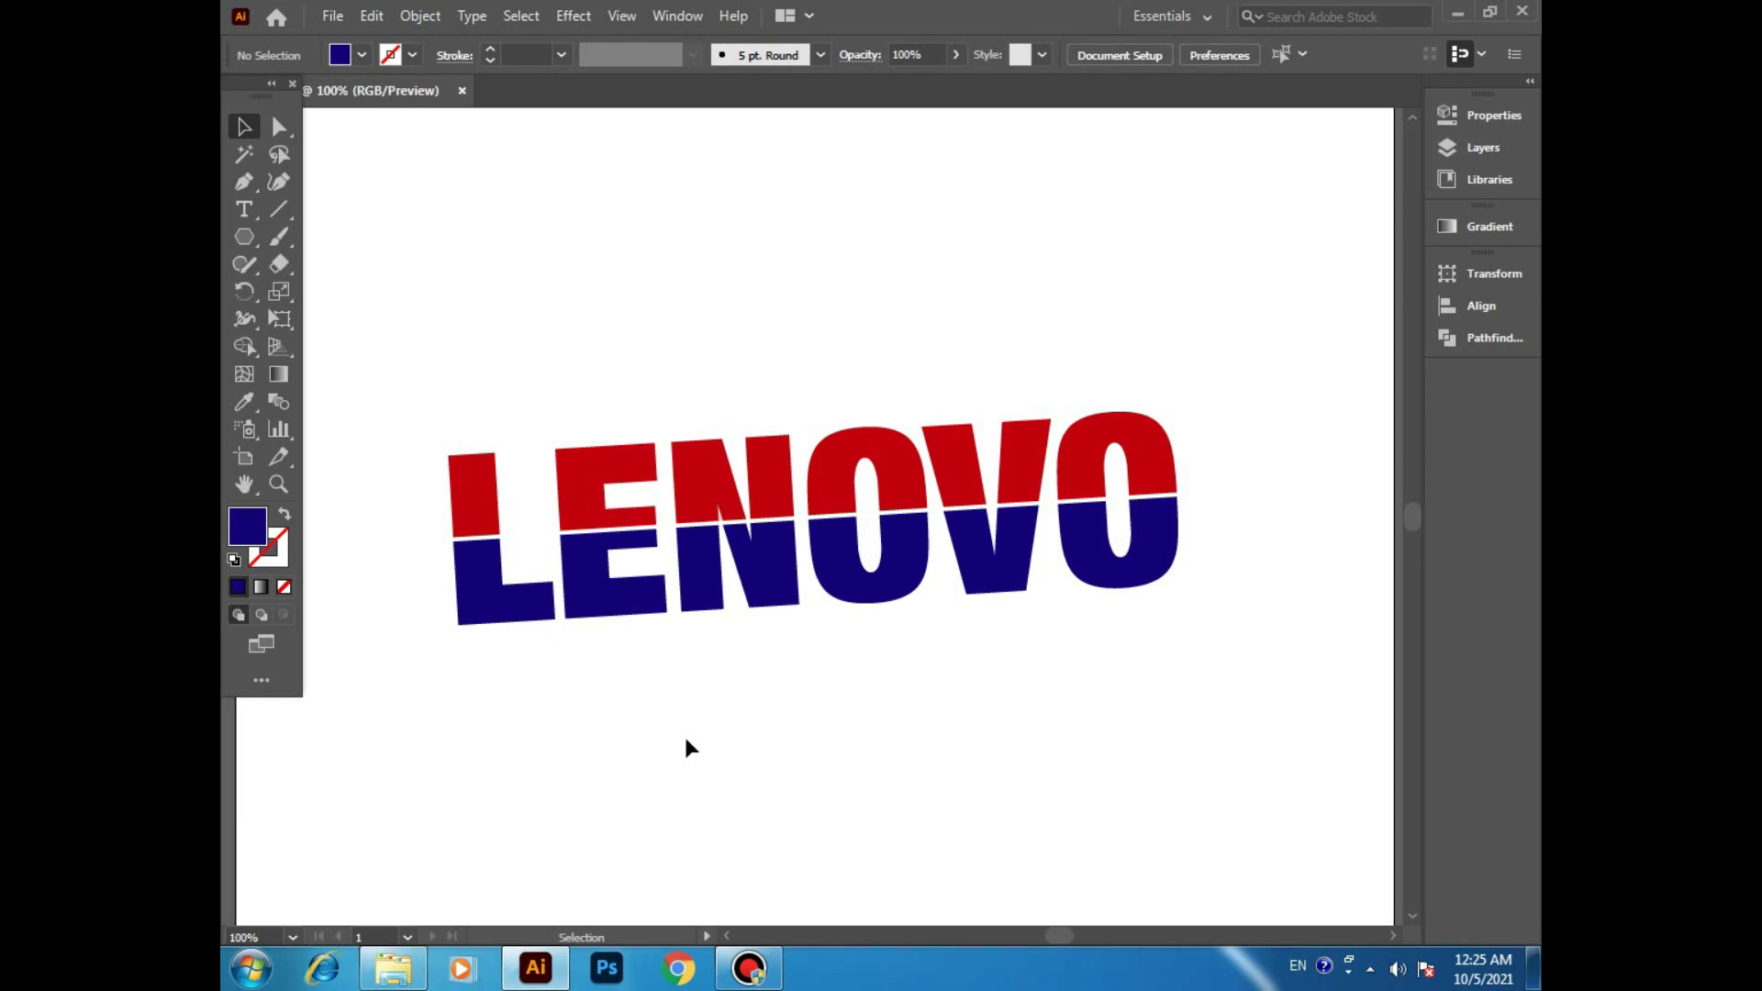
key("ctrl+minus")
key("ctrl+plus")
key("ctrl+a")
key("Delete")
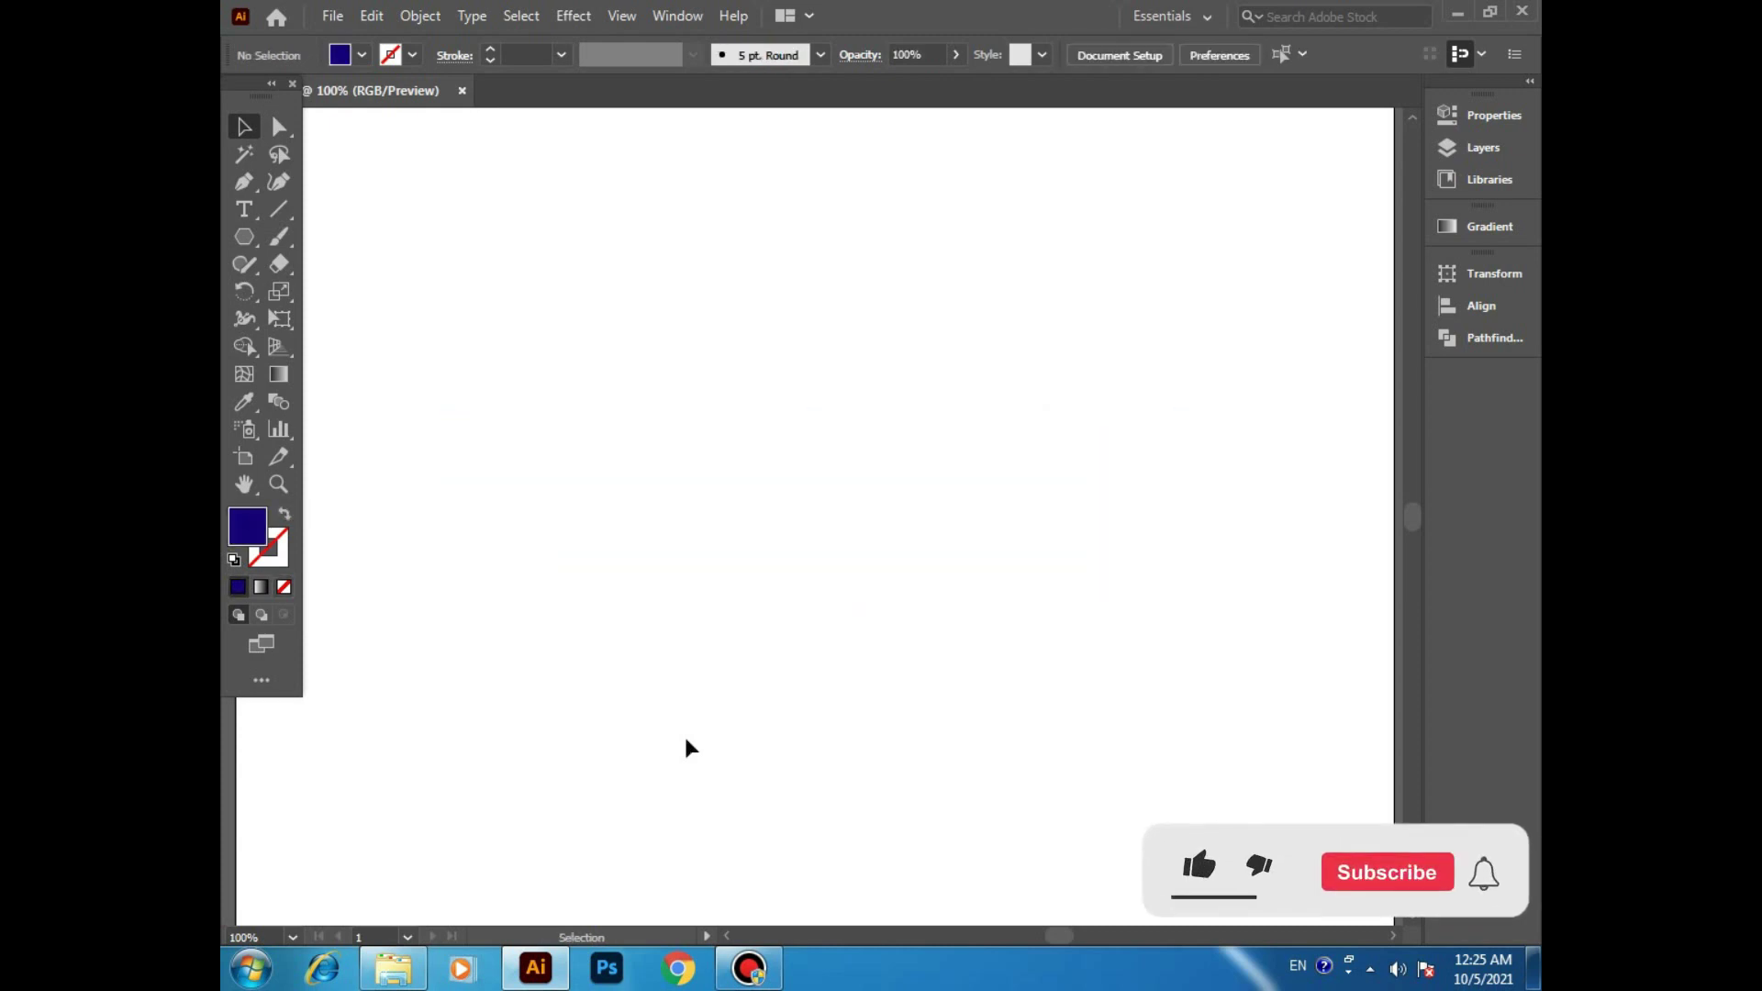